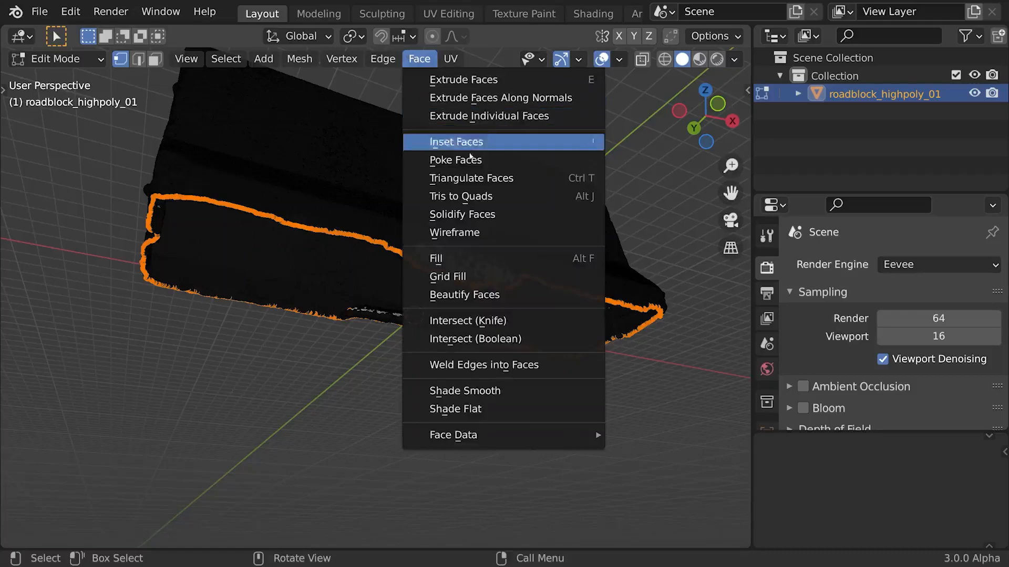
- Fill the selected open boundary on the underside of the high-poly roadblock mesh with faces
{"action": "left_click", "coordinate": [441, 257]}
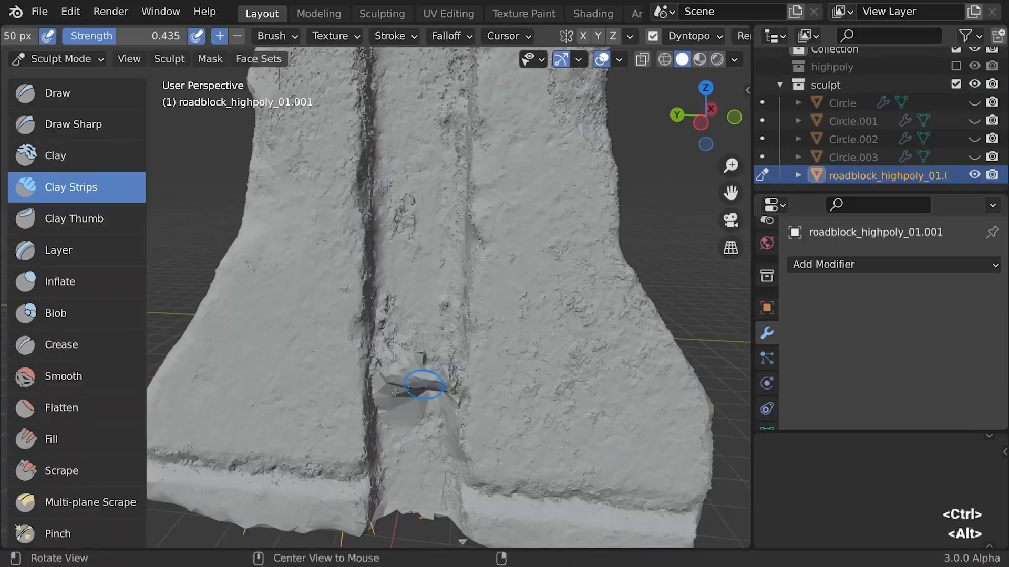
{"action": "mouse_move", "coordinate": [424, 384]}
{"action": "left_mouse_down"}
{"action": "mouse_move", "coordinate": [384, 362]}
{"action": "mouse_move", "coordinate": [404, 365]}
{"action": "mouse_move", "coordinate": [423, 402]}
{"action": "left_mouse_up"}
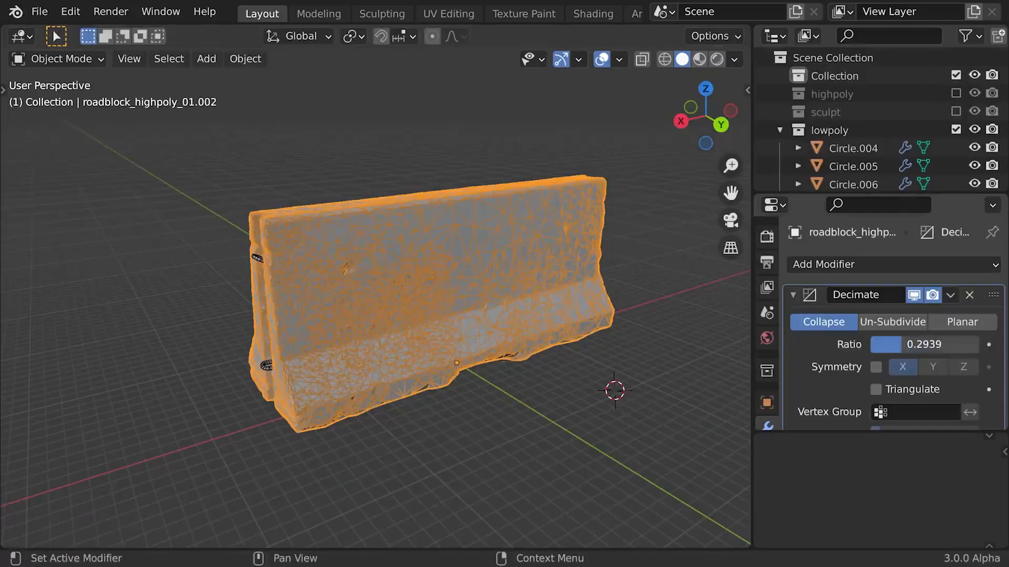
{"action": "left_click_drag", "start_coordinate": [902, 344], "coordinate": [880, 344]}
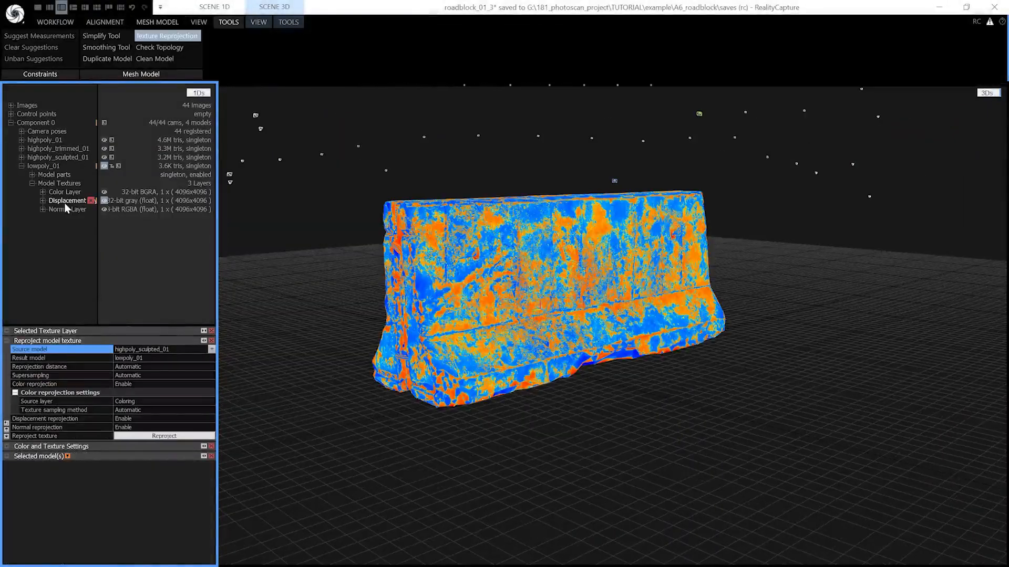
- In RealityCapture, view the normal and color texture layers of lowpoly_01 on the roadblock model
{"action": "left_click", "coordinate": [64, 210]}
{"action": "left_click", "coordinate": [62, 192]}
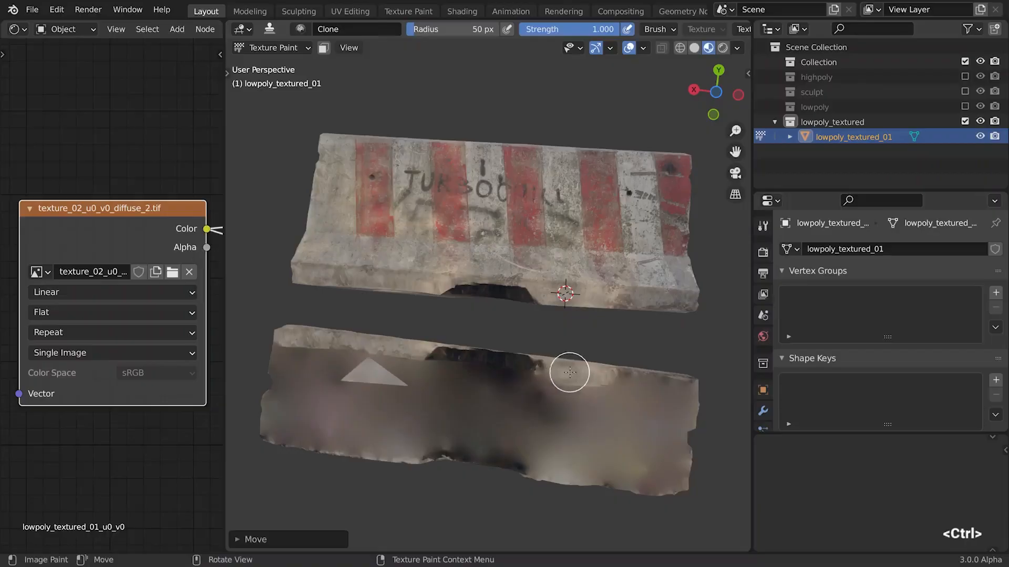
{"action": "mouse_move", "coordinate": [570, 368]}
{"action": "left_mouse_down"}
{"action": "mouse_move", "coordinate": [687, 391]}
{"action": "mouse_move", "coordinate": [701, 375]}
{"action": "mouse_move", "coordinate": [549, 387]}
{"action": "left_mouse_up"}
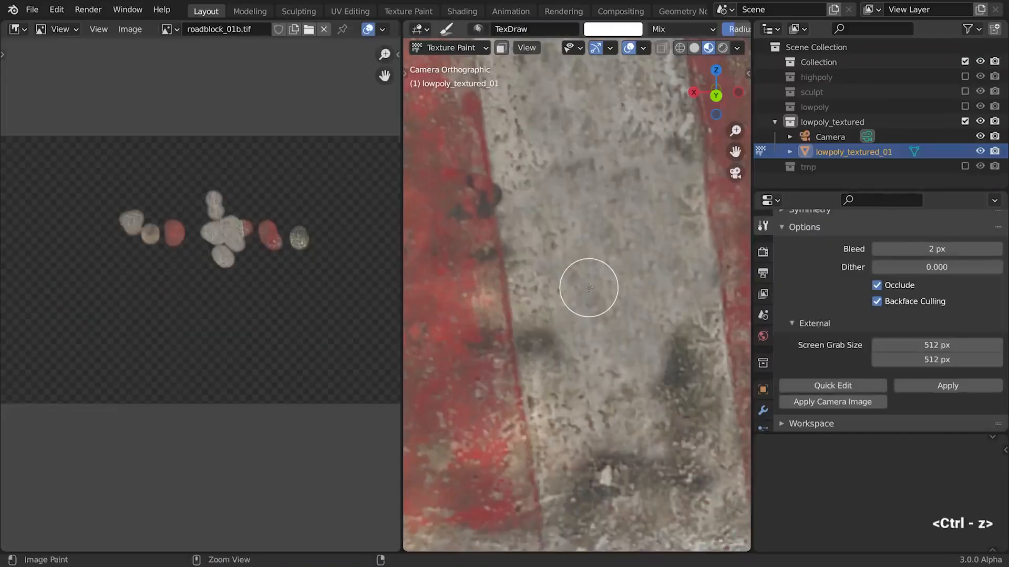
- In Blender, undo and redo the clone painting on the roadblock texture to compare both states
{"action": "key", "text": "ctrl+z"}
{"action": "key", "text": "ctrl+shift+z"}
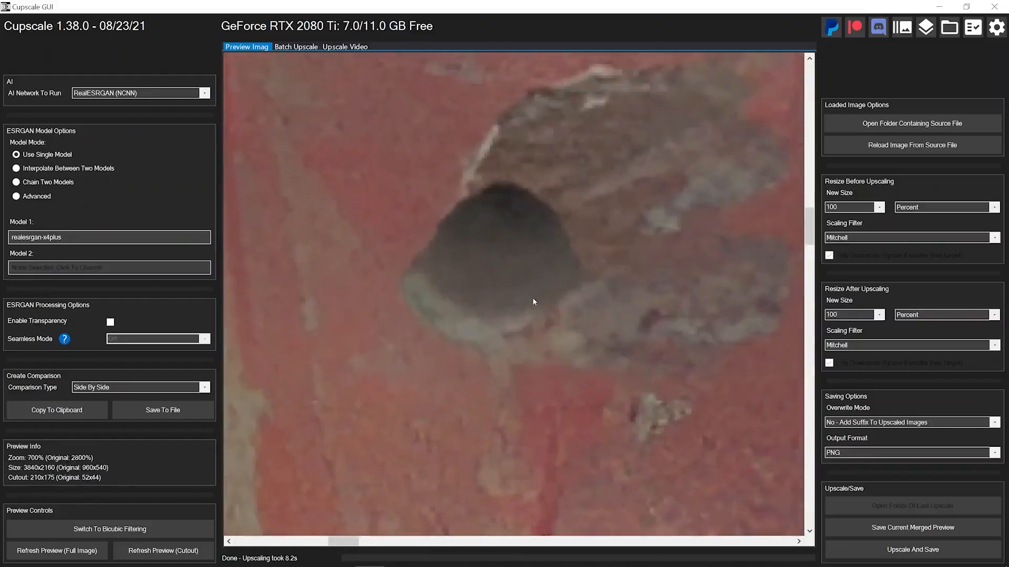
- In Cupscale, inspect the whole upscaled roadblock texture preview
{"action": "scroll", "coordinate": [532, 298], "scroll_direction": "down", "scroll_amount": 10}
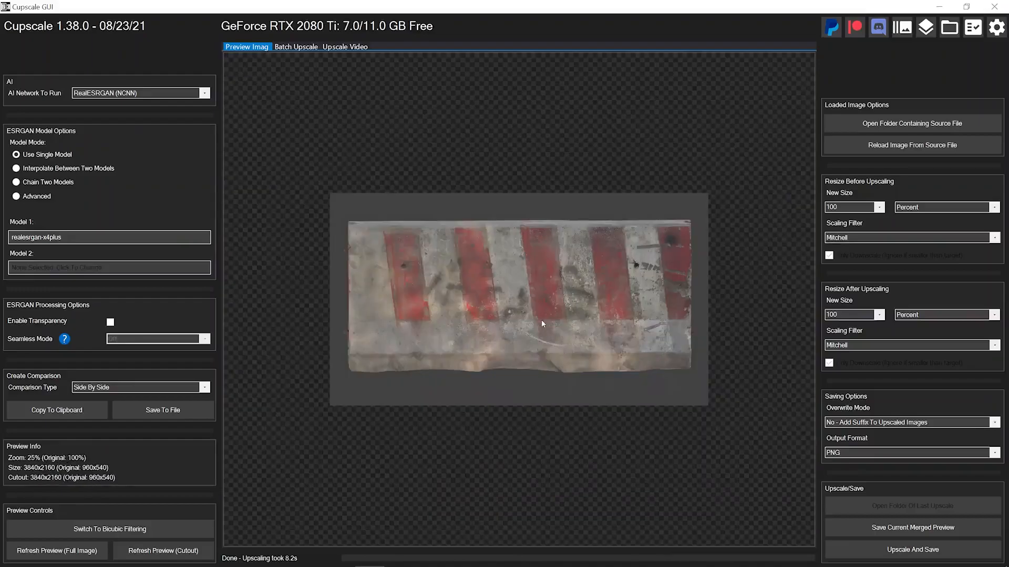
- In Blender, repeatedly undo and redo the upscaled camera image projection on the roadblock's red end to compare texture detail
{"action": "key", "text": "ctrl+z"}
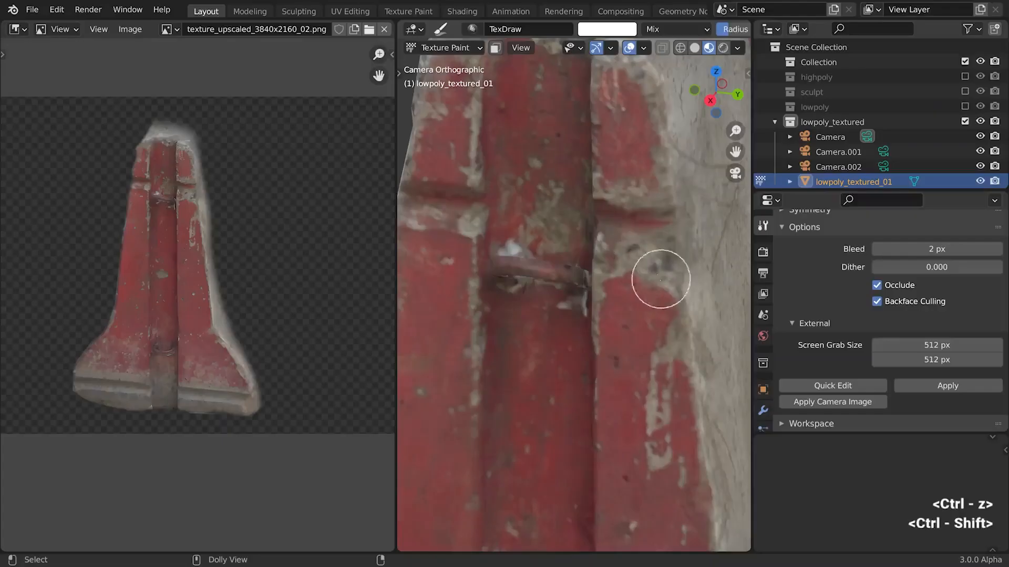
{"action": "key", "text": "ctrl+shift+z"}
{"action": "key", "text": "ctrl+z"}
{"action": "key", "text": "ctrl+shift+z"}
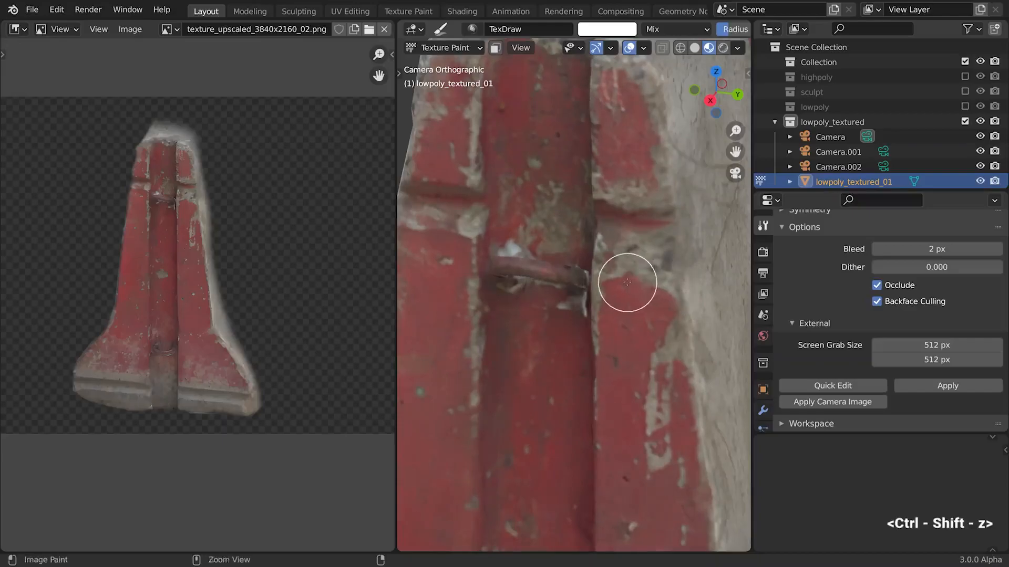
{"action": "scroll", "coordinate": [629, 284], "scroll_direction": "up", "scroll_amount": 4}
{"action": "key", "text": "ctrl+z"}
{"action": "key", "text": "ctrl+shift+z"}
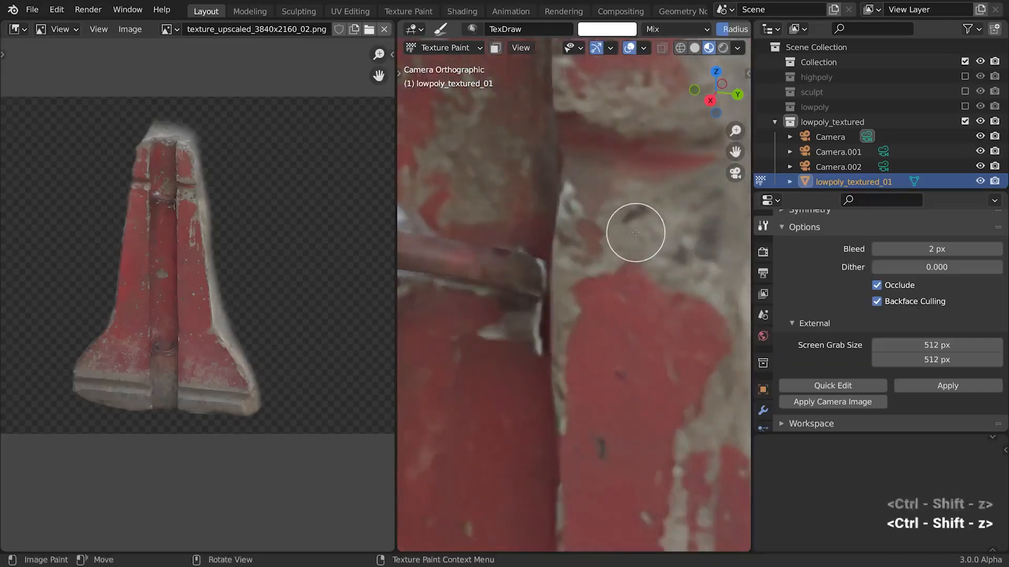
{"action": "scroll", "coordinate": [572, 172], "scroll_direction": "down", "scroll_amount": 2}
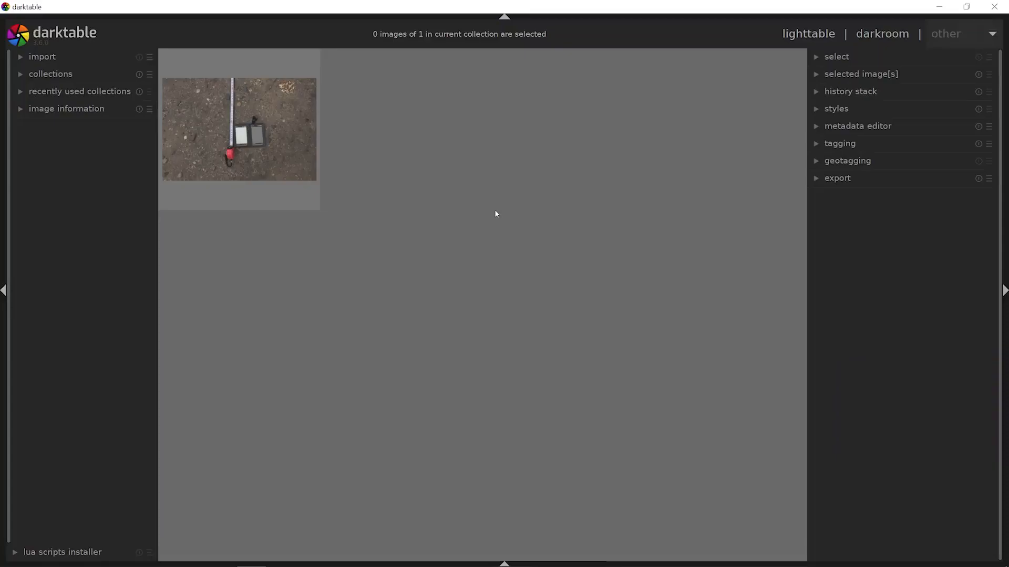
- Import all DNG photos from the roadblock's raw folder into darktable
{"action": "key", "text": "alt+Tab"}
{"action": "left_click", "coordinate": [669, 142]}
{"action": "key", "text": "ctrl+a"}
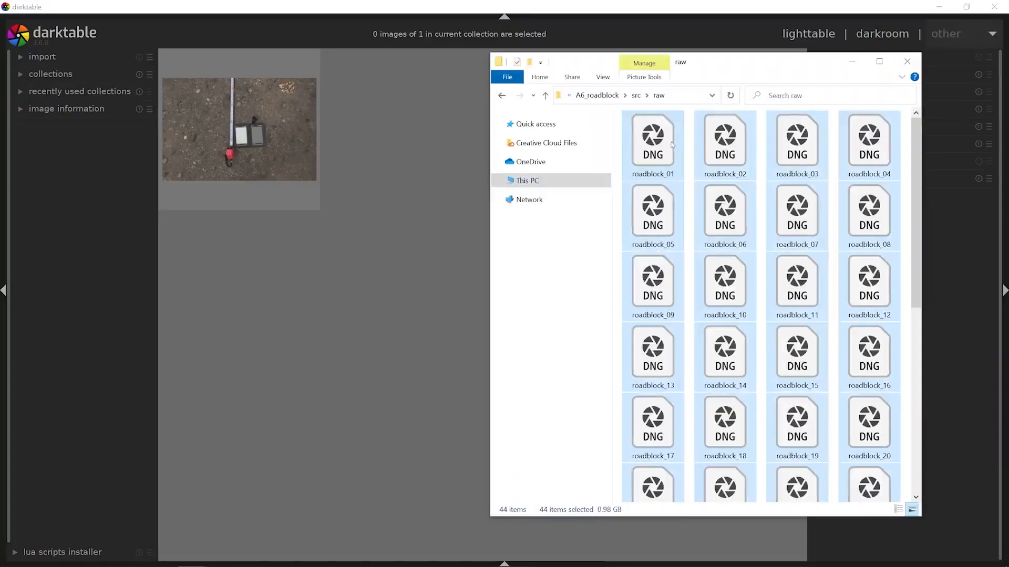
{"action": "left_click_drag", "start_coordinate": [666, 147], "coordinate": [444, 212]}
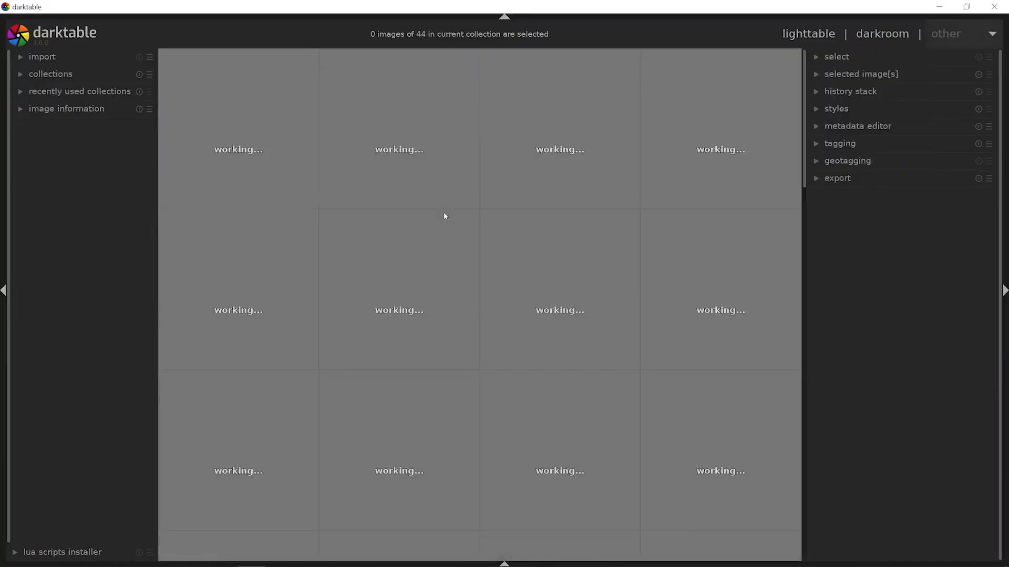
- Review the add to library import dialog without importing anything, and check how the import area hides and shows
{"action": "left_click", "coordinate": [60, 58]}
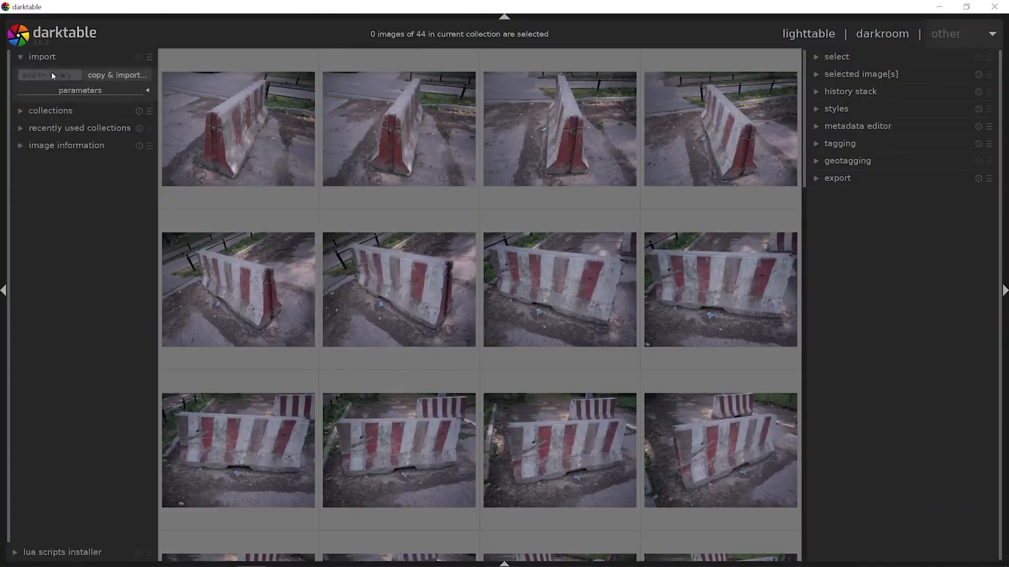
{"action": "left_click", "coordinate": [51, 74]}
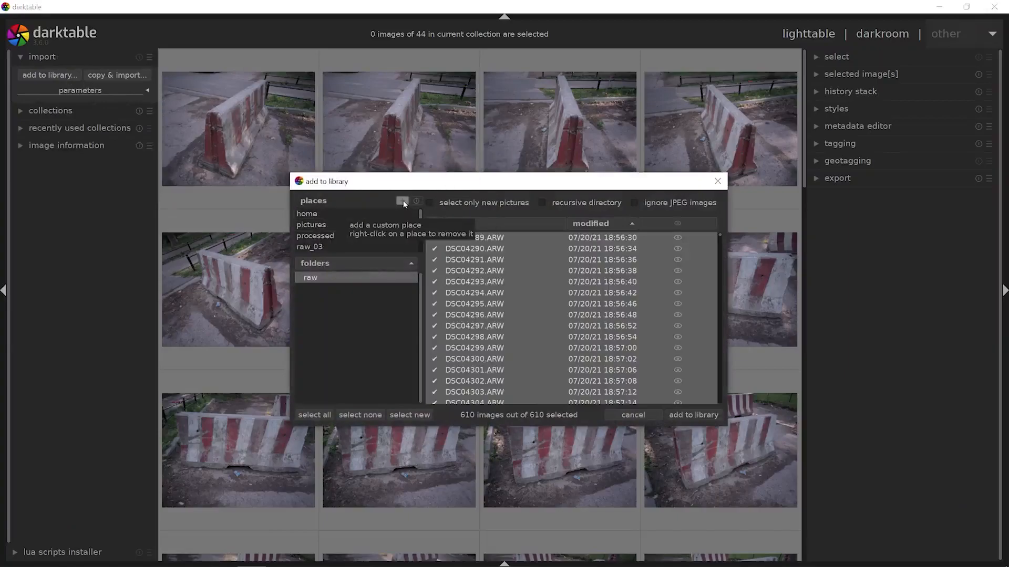
{"action": "left_click", "coordinate": [718, 181]}
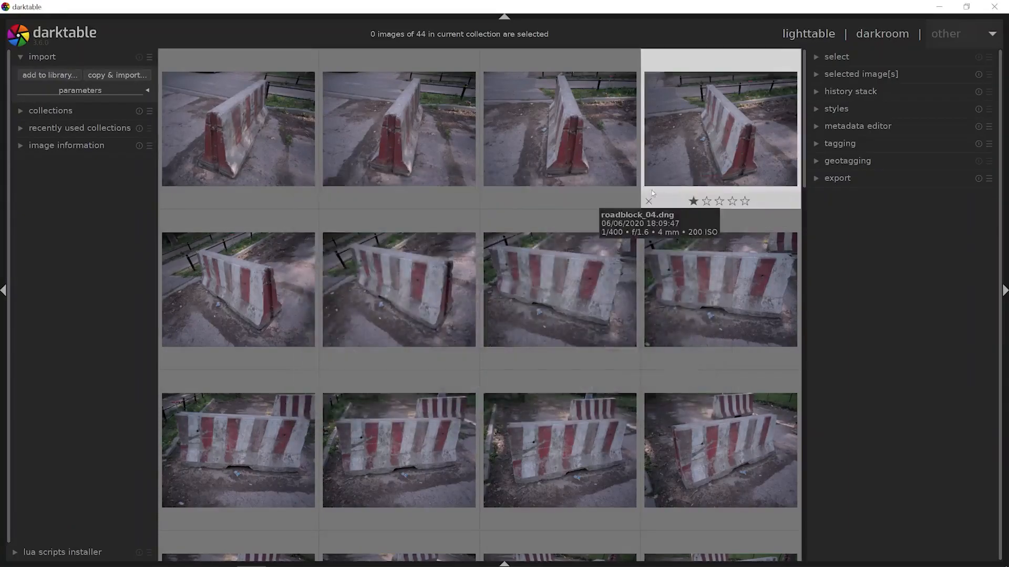
{"action": "left_click", "coordinate": [4, 290]}
{"action": "left_click", "coordinate": [3, 292]}
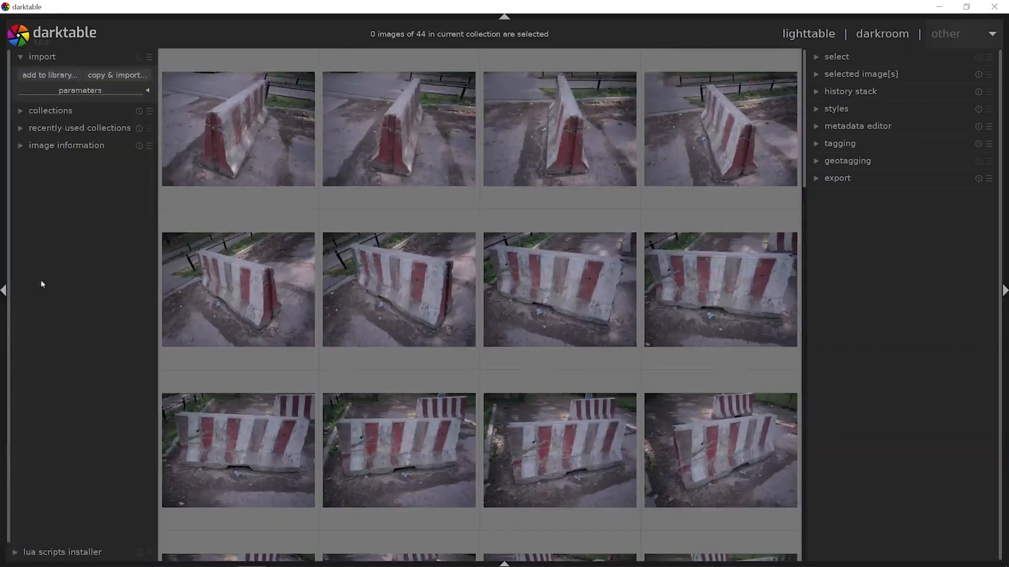
{"action": "left_click", "coordinate": [58, 56]}
- Examine the image information of roadblock_01.dng, including camera model and aperture
{"action": "left_click", "coordinate": [75, 109]}
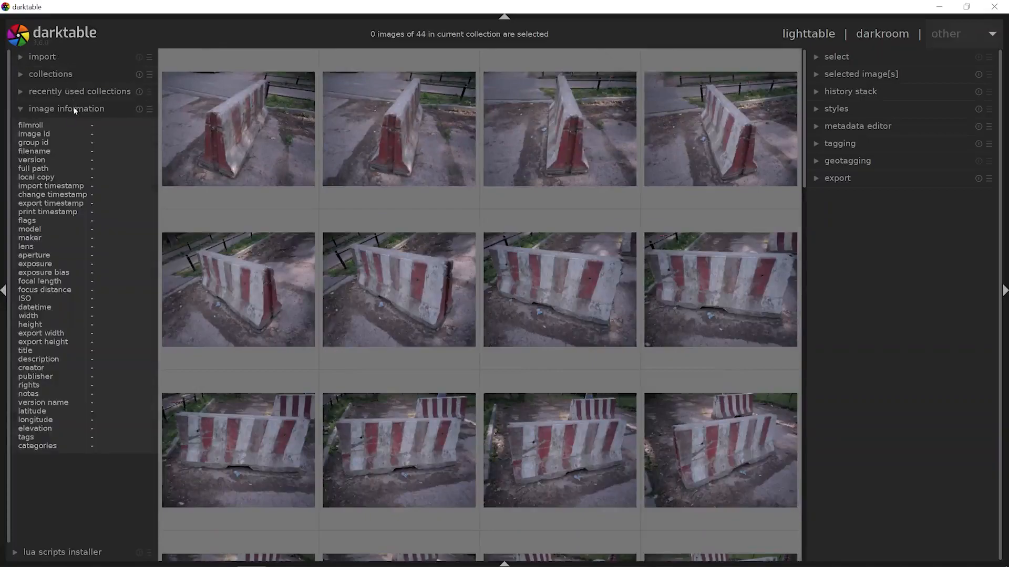
{"action": "left_click", "coordinate": [199, 130]}
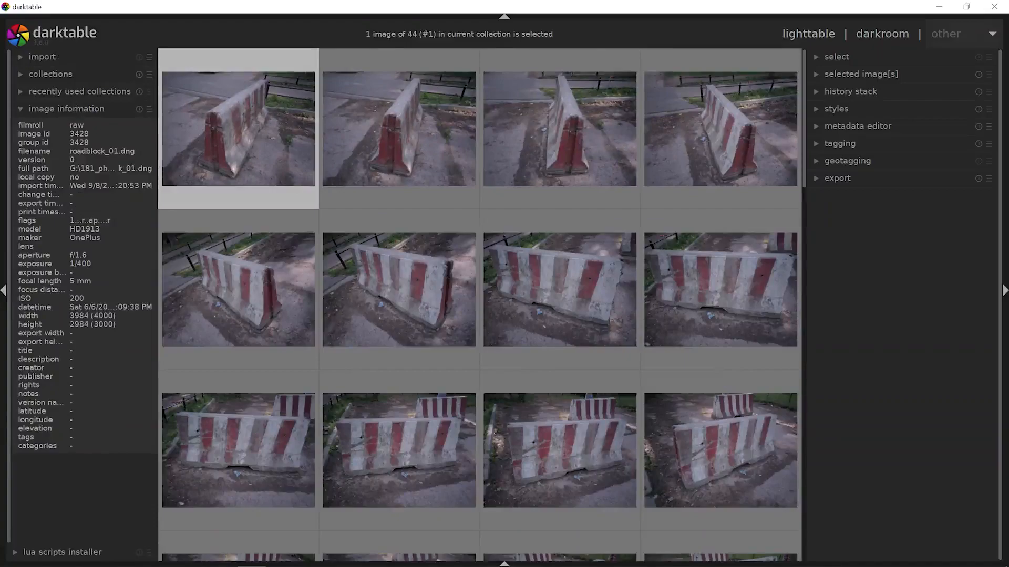
{"action": "left_click_drag", "start_coordinate": [101, 230], "coordinate": [70, 230]}
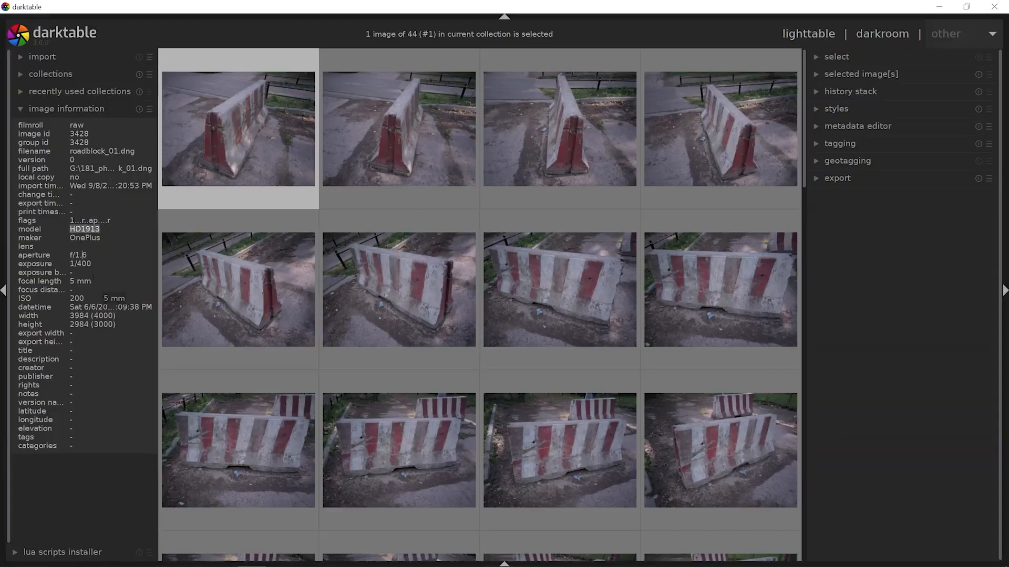
{"action": "left_click", "coordinate": [55, 108]}
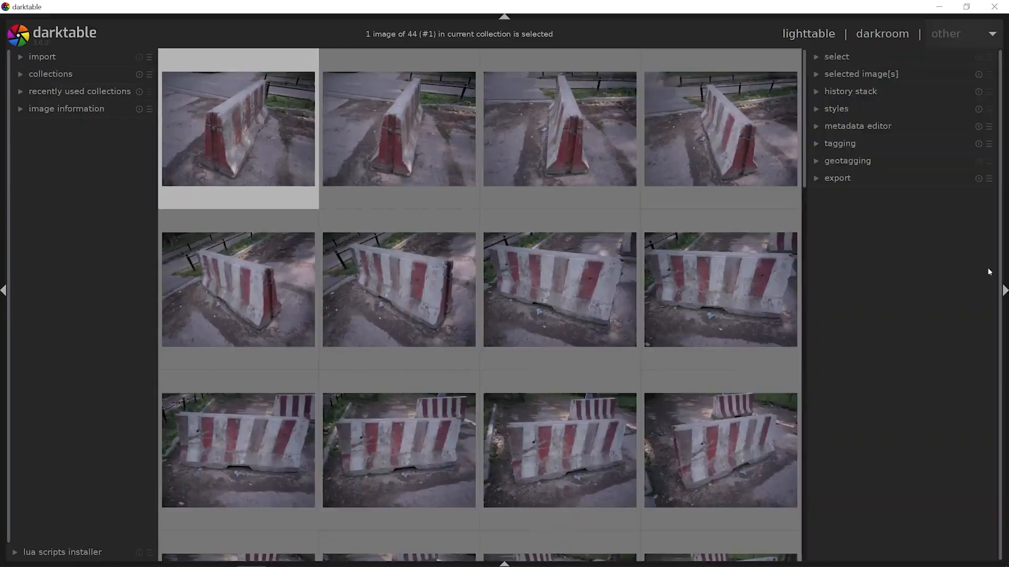
- Look over the history stack actions and the export options for the selected photo
{"action": "left_click", "coordinate": [875, 92]}
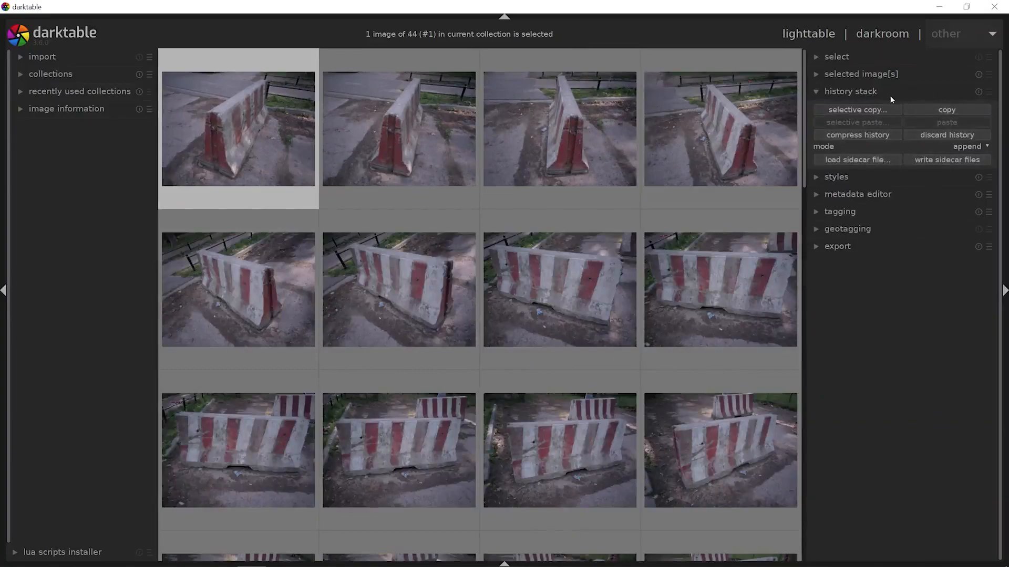
{"action": "left_click", "coordinate": [855, 246]}
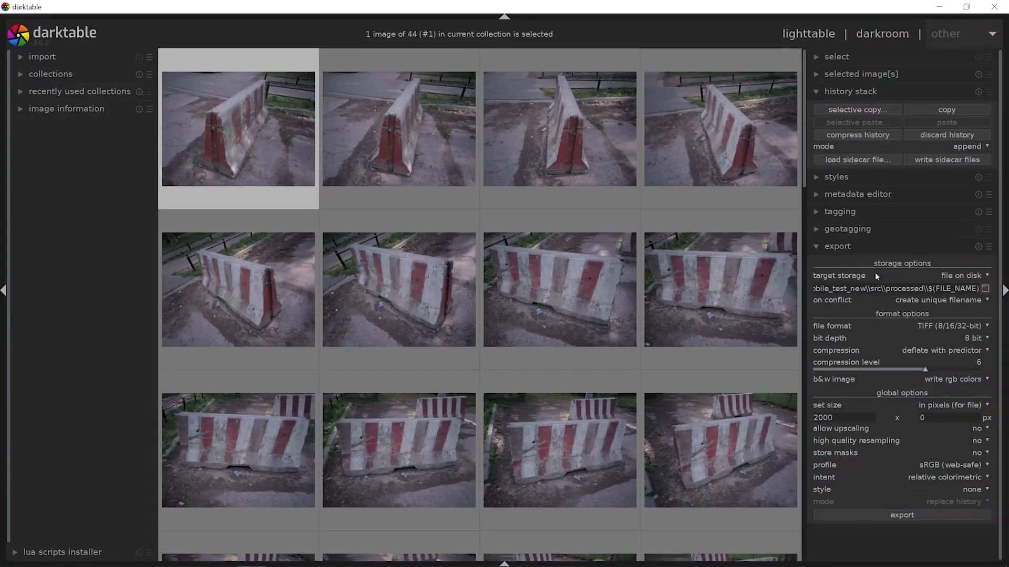
{"action": "left_click", "coordinate": [875, 247]}
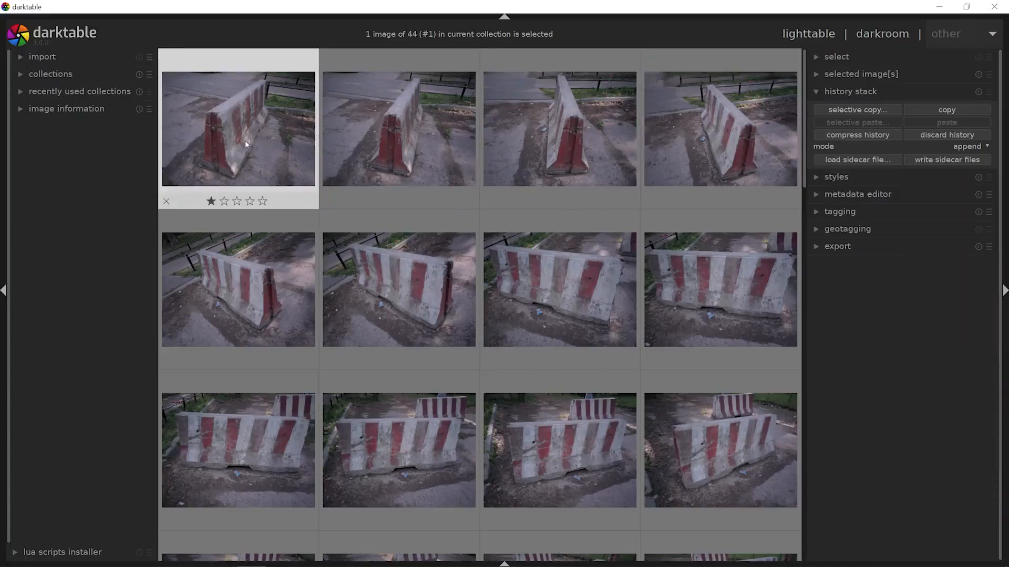
- Open roadblock_01.dng in the darkroom view
{"action": "mouse_move", "coordinate": [249, 145]}
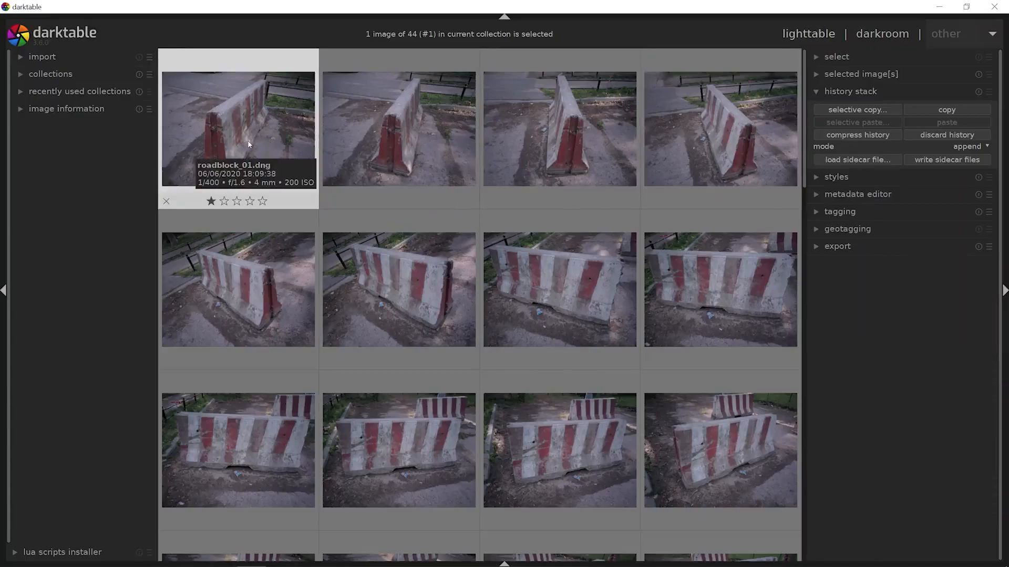
{"action": "left_click", "coordinate": [870, 38]}
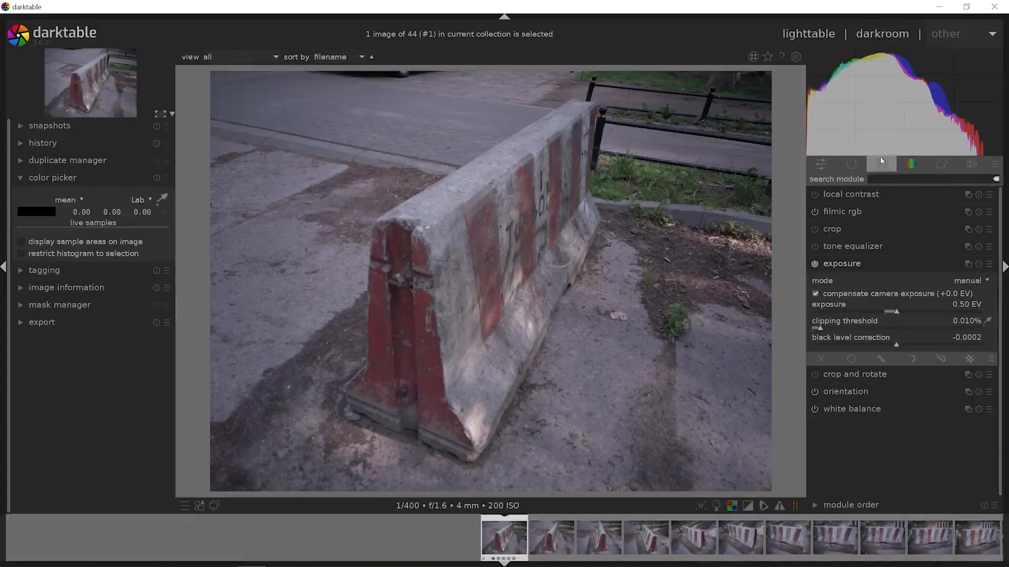
- Review the module layout and workflow presets without changing them, and view the effects module group
{"action": "left_click", "coordinate": [978, 166]}
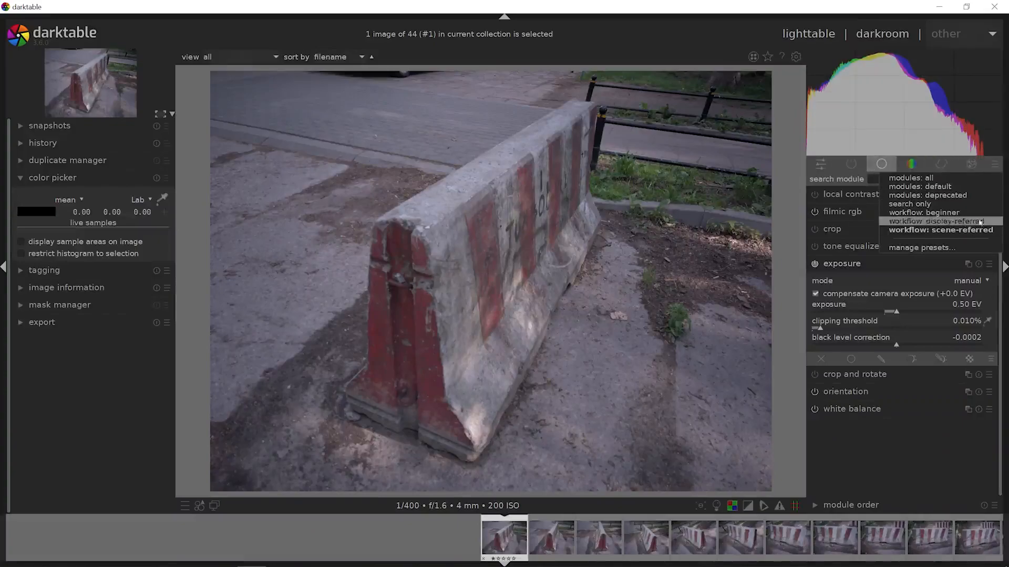
{"action": "left_click", "coordinate": [996, 164]}
{"action": "left_click", "coordinate": [972, 166]}
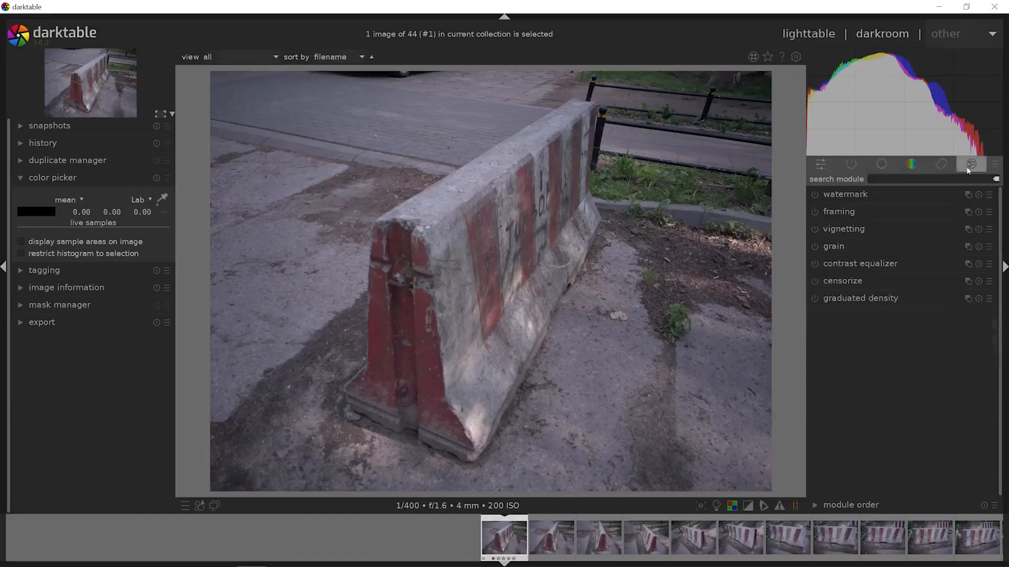
- Check the auto-apply pixel workflow defaults in the processing preferences and review the storage preferences without changing anything
{"action": "left_click", "coordinate": [794, 56]}
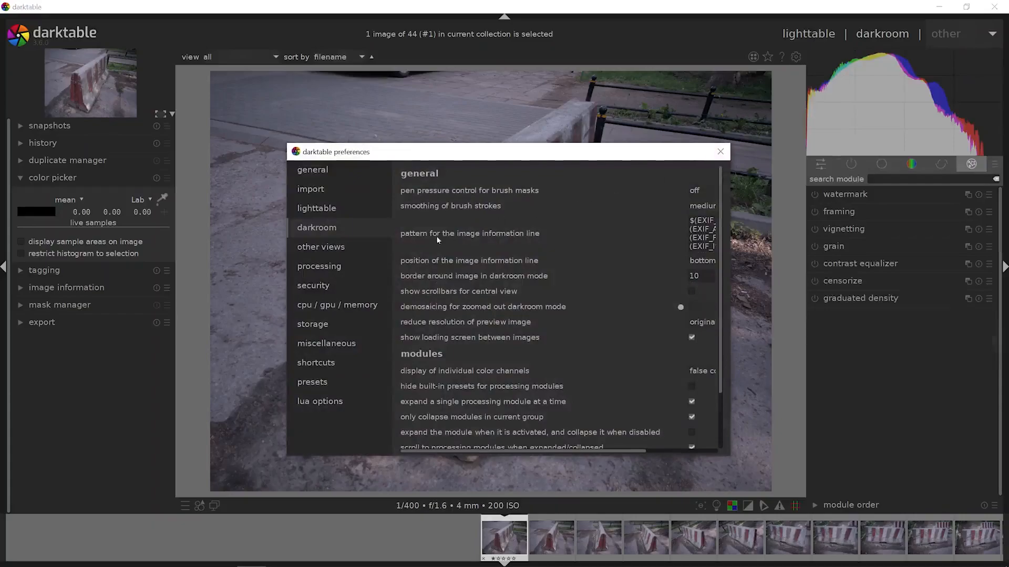
{"action": "left_click", "coordinate": [351, 266]}
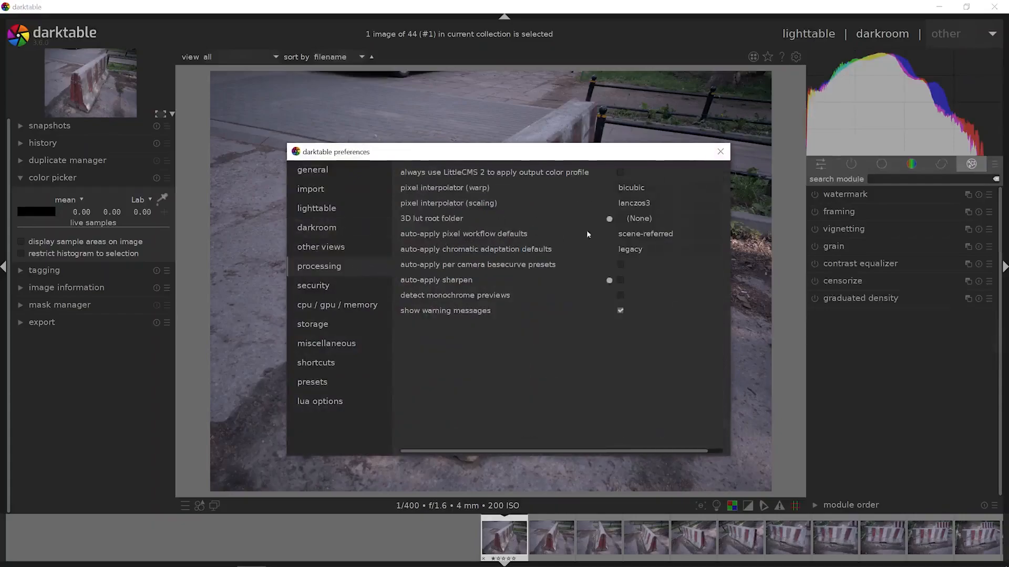
{"action": "left_click", "coordinate": [643, 235]}
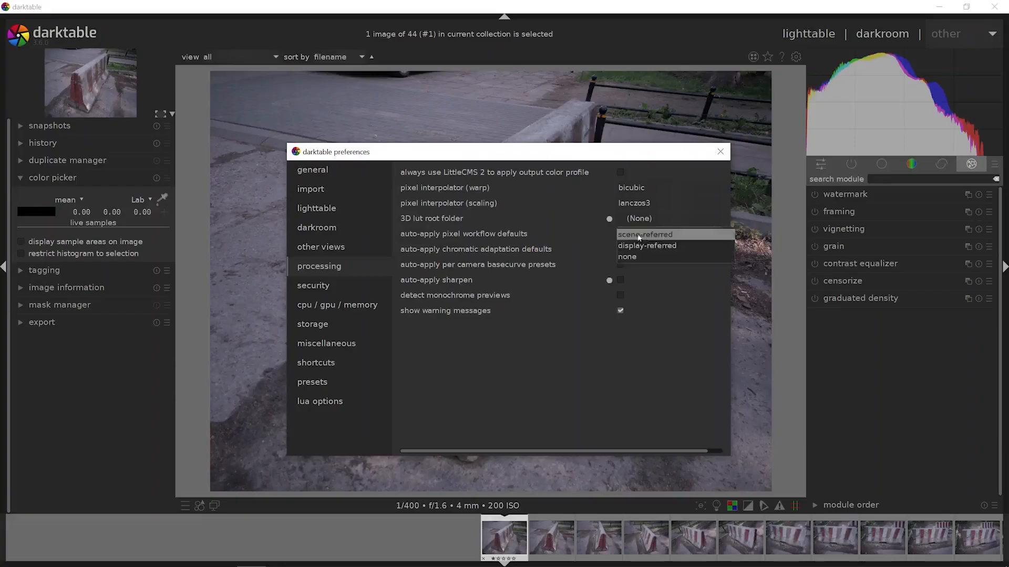
{"action": "left_click", "coordinate": [587, 235]}
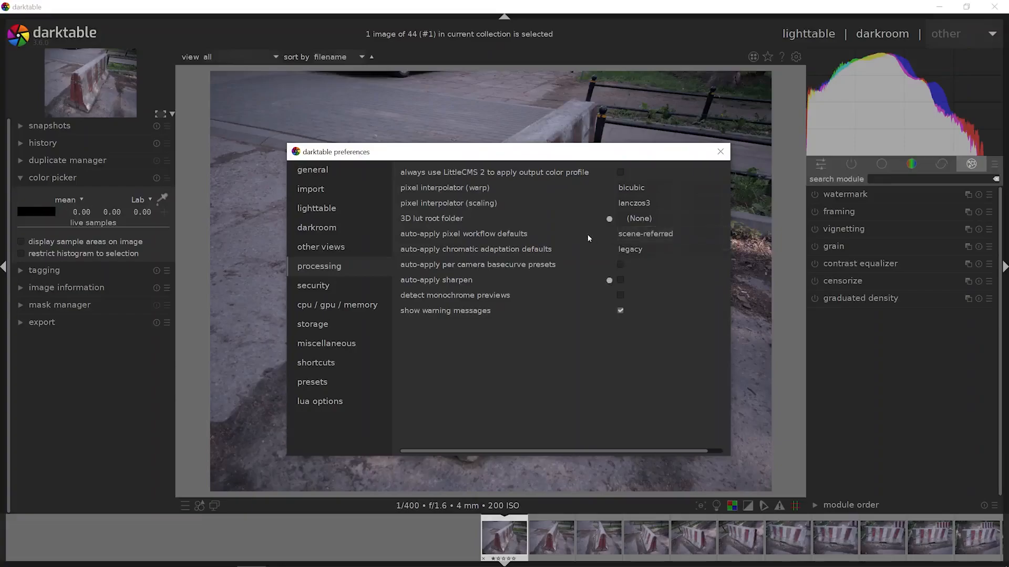
{"action": "left_click", "coordinate": [374, 323]}
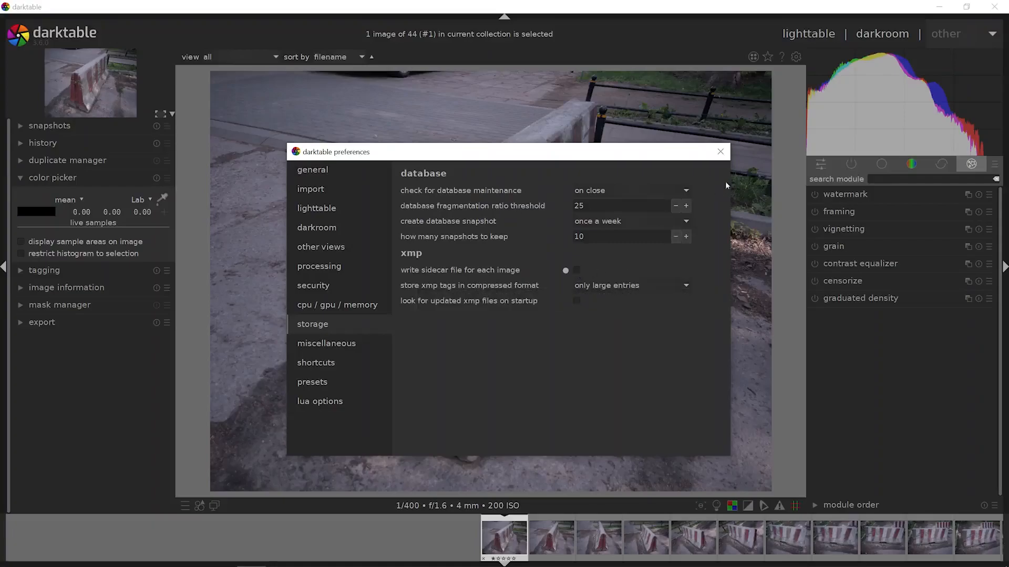
{"action": "left_click", "coordinate": [721, 153]}
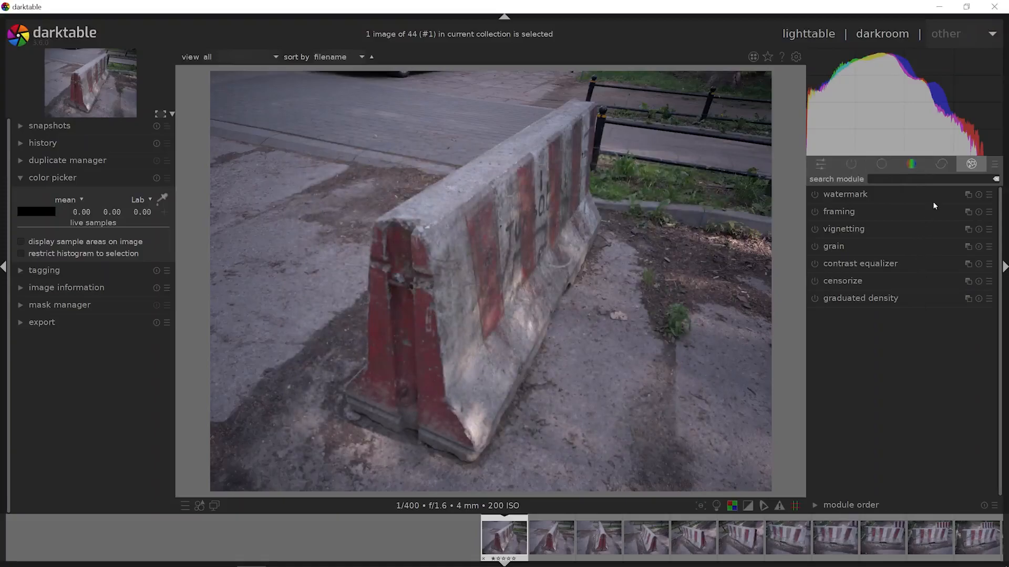
- Look through the correction and color module groups, ending on the group that holds exposure and white balance
{"action": "left_click", "coordinate": [942, 165]}
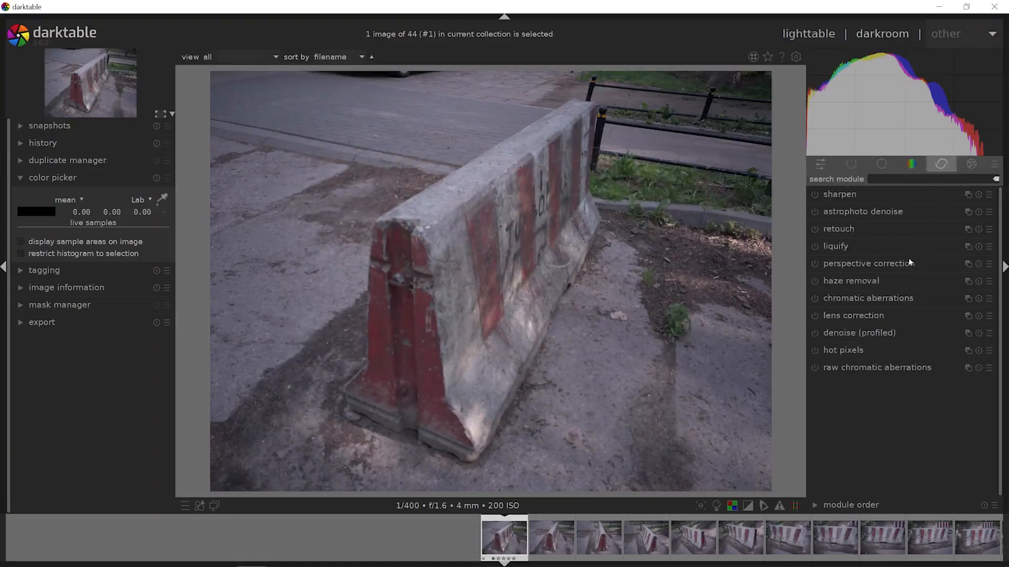
{"action": "left_click", "coordinate": [913, 161]}
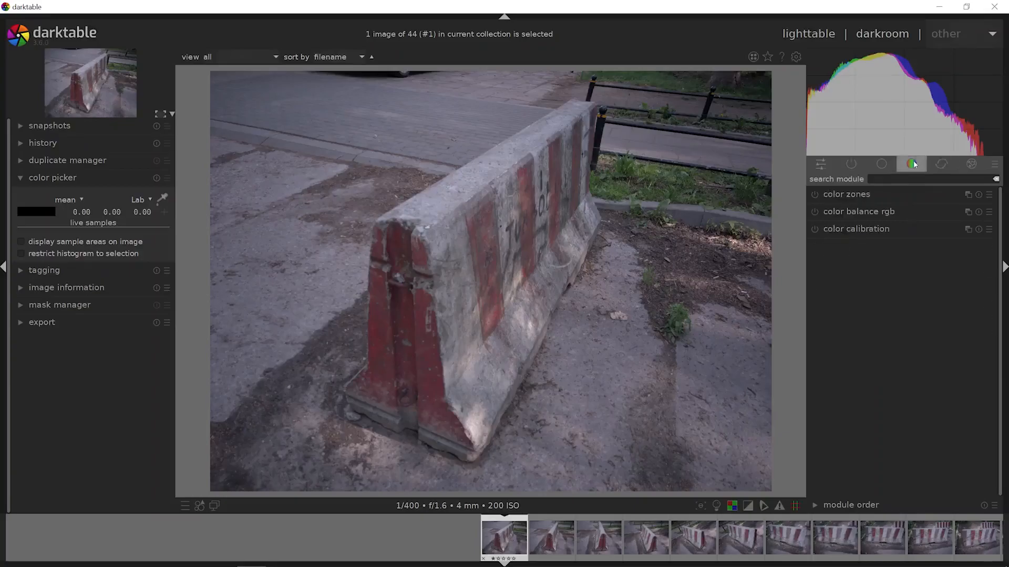
{"action": "left_click", "coordinate": [885, 167]}
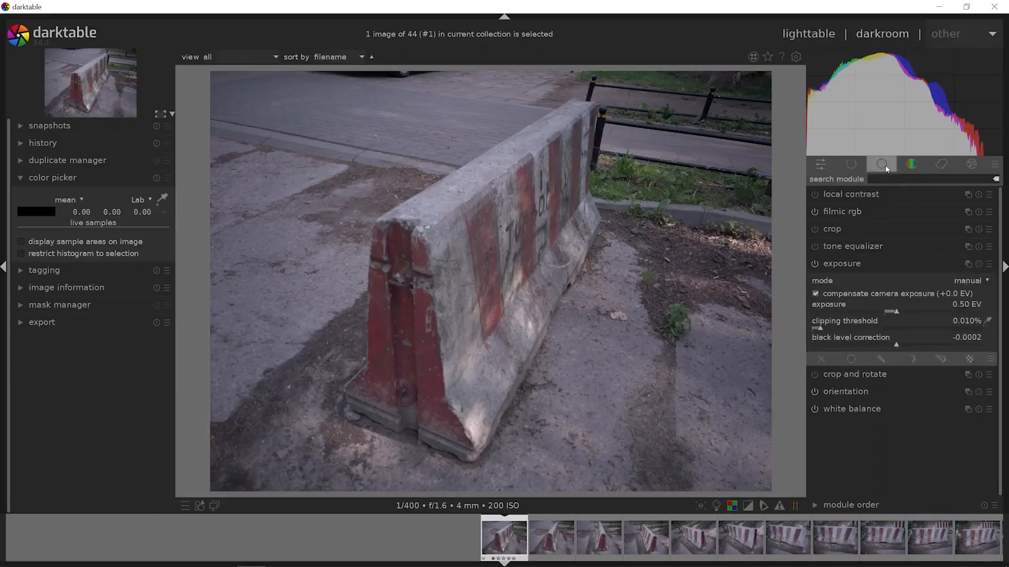
- Turn off the filmic rgb module
{"action": "left_click", "coordinate": [814, 212]}
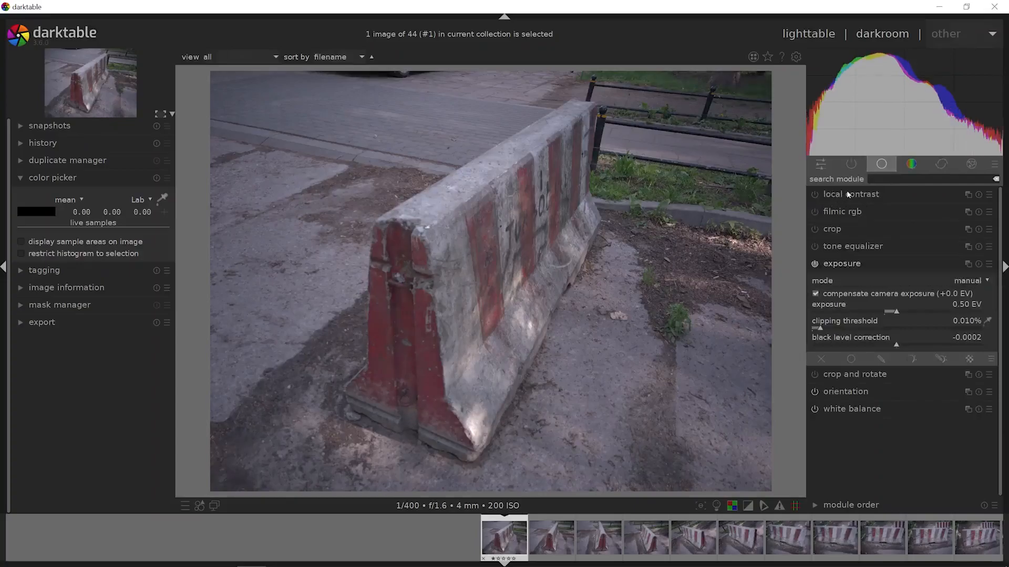
- Show all modules, enable base curve, and try its sony alpha like preset followed by the nokia like preset
{"action": "left_click", "coordinate": [994, 166]}
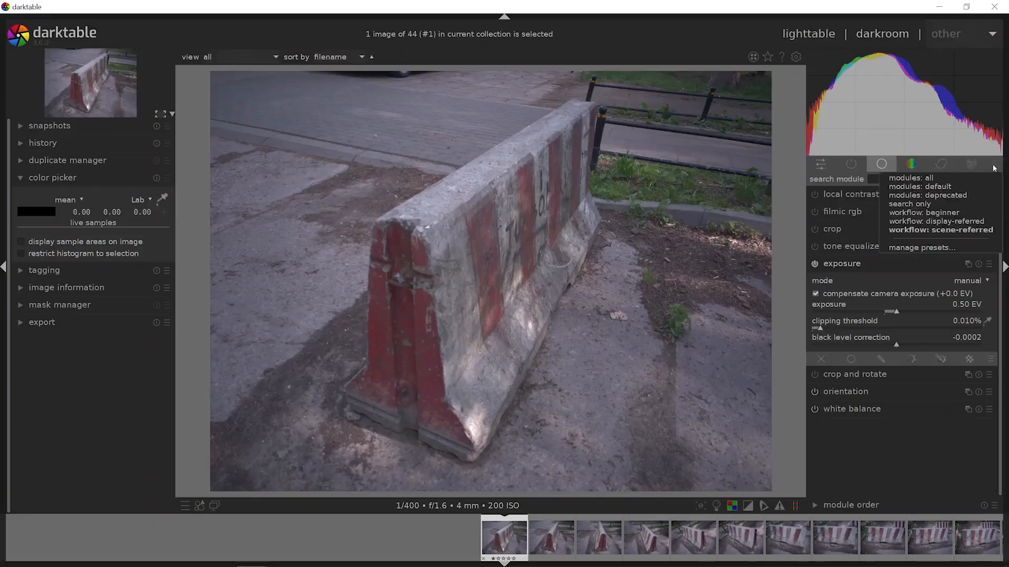
{"action": "left_click", "coordinate": [964, 179]}
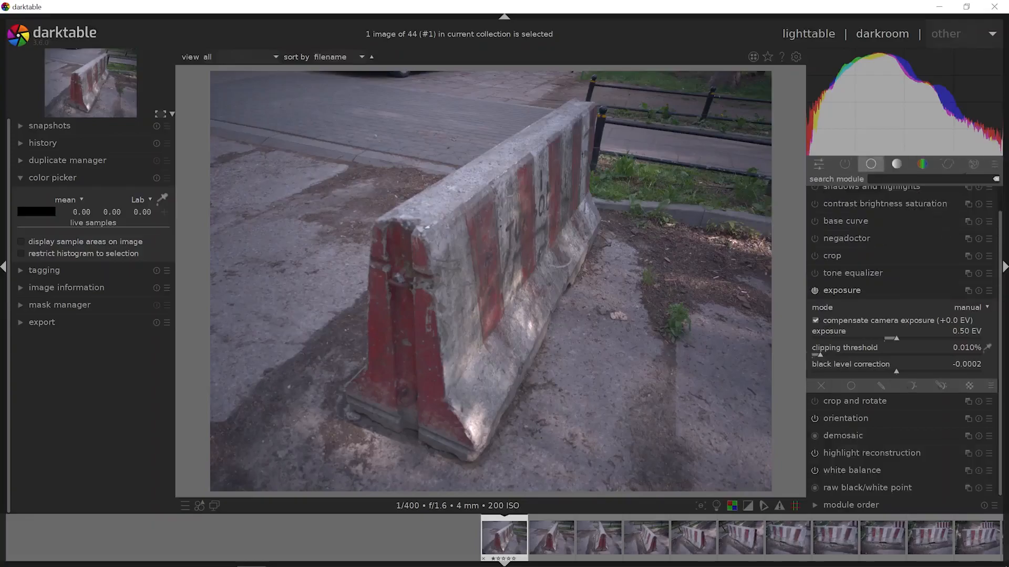
{"action": "left_click", "coordinate": [823, 224]}
{"action": "left_click", "coordinate": [815, 195]}
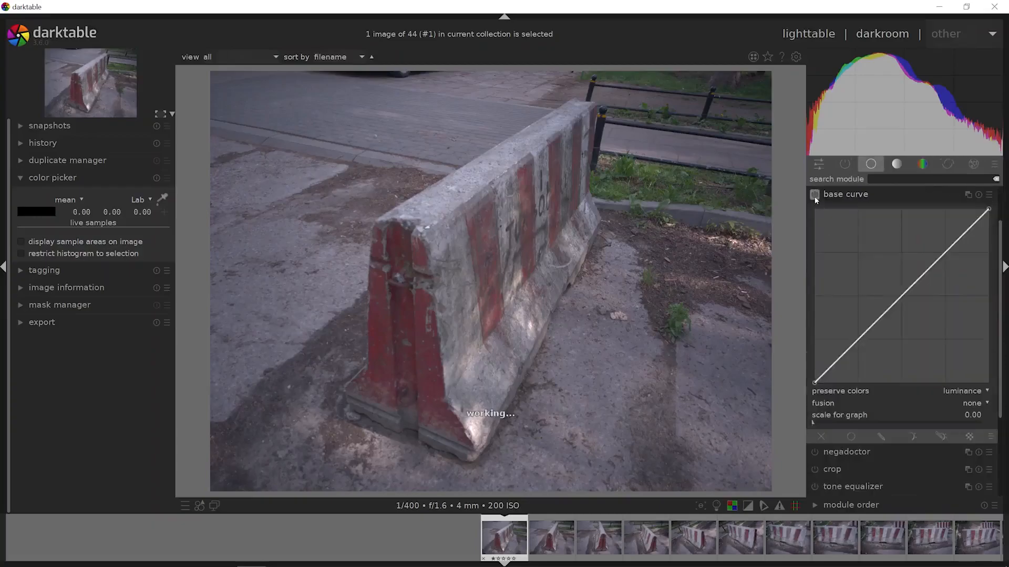
{"action": "left_click", "coordinate": [989, 195]}
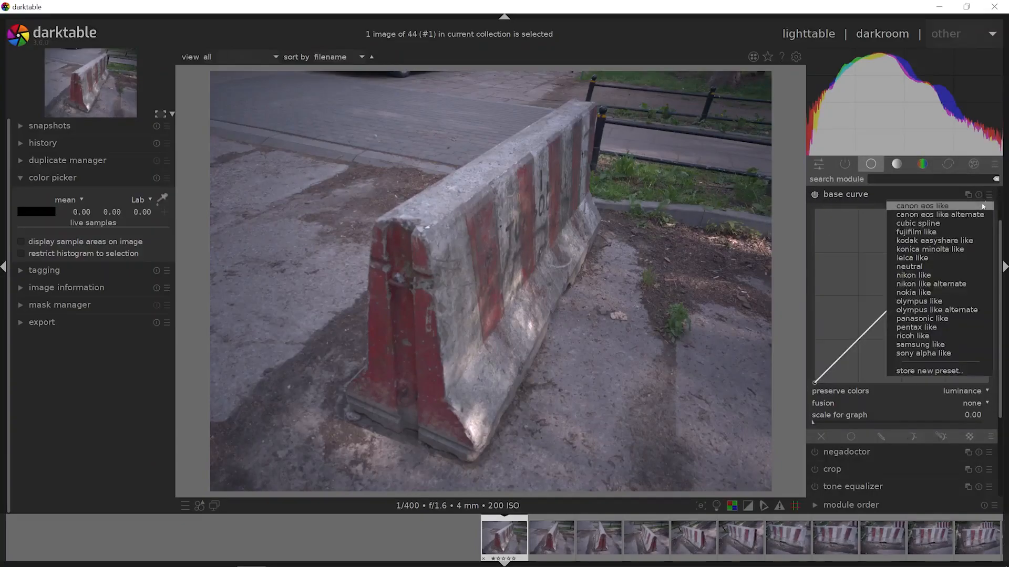
{"action": "left_click", "coordinate": [923, 354]}
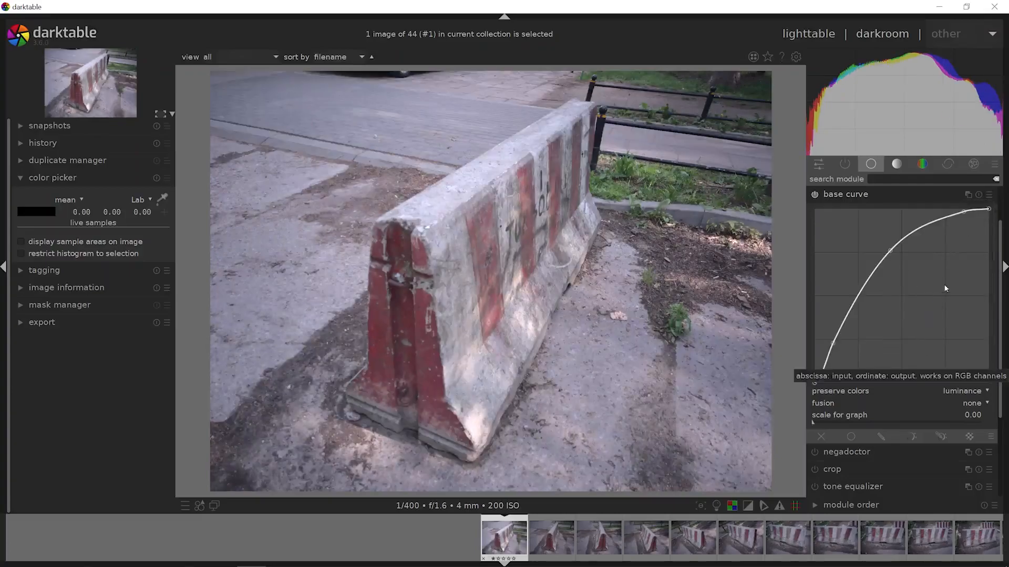
{"action": "left_click", "coordinate": [990, 196]}
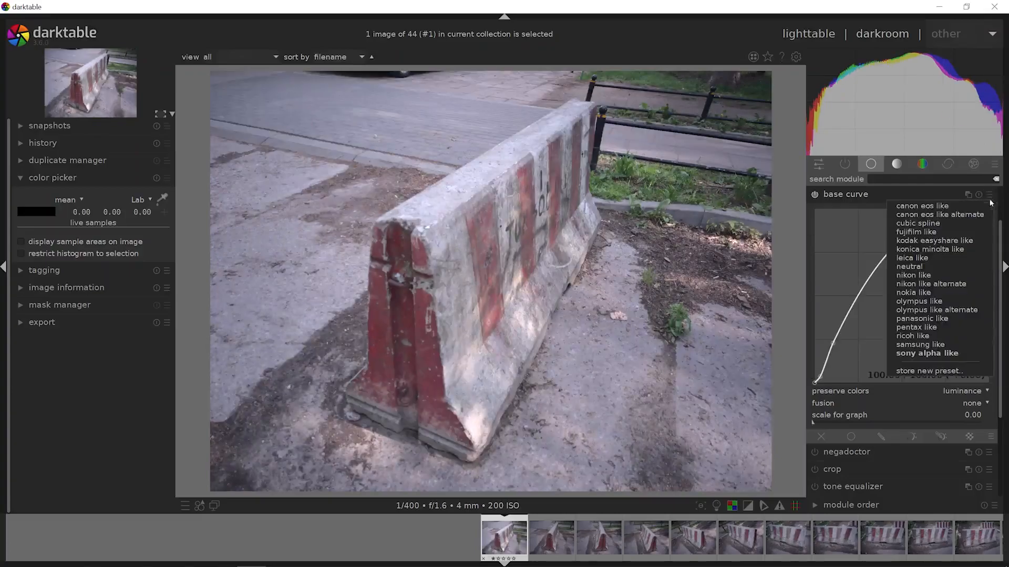
{"action": "left_click", "coordinate": [940, 294]}
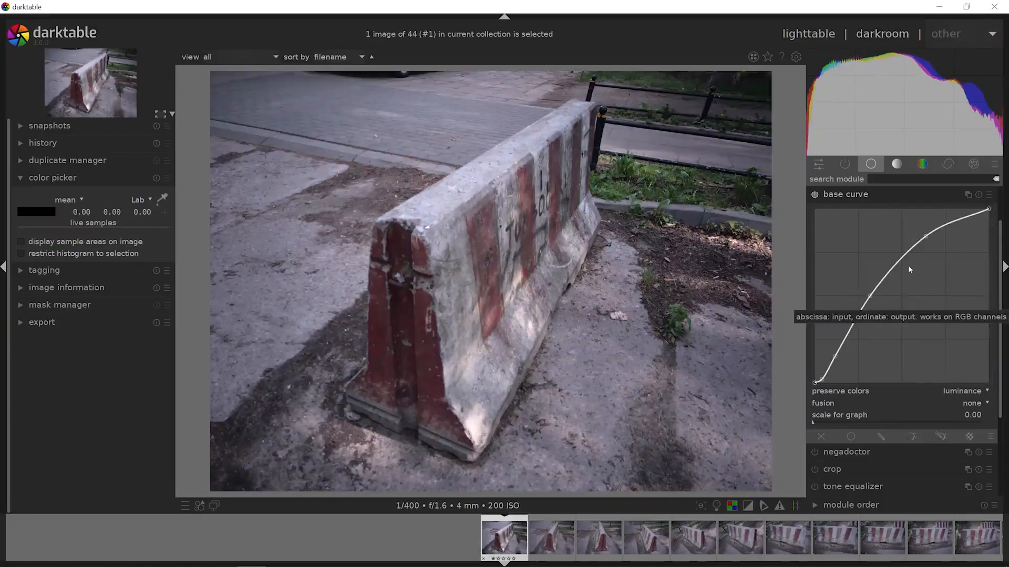
- Reset and turn off base curve, and return the module layout to the scene-referred workflow
{"action": "left_click", "coordinate": [978, 195]}
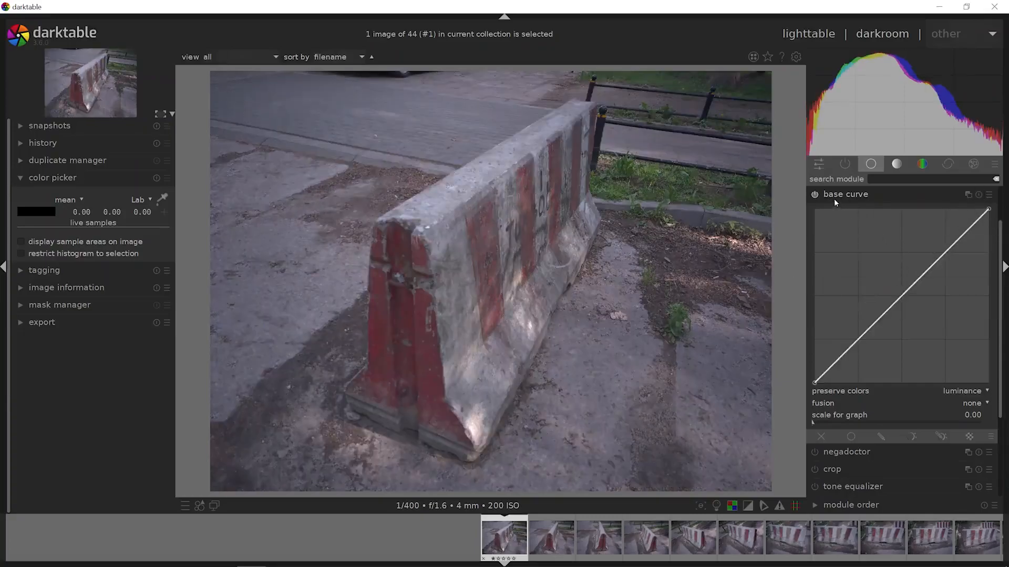
{"action": "left_click", "coordinate": [814, 195]}
{"action": "left_click", "coordinate": [823, 197]}
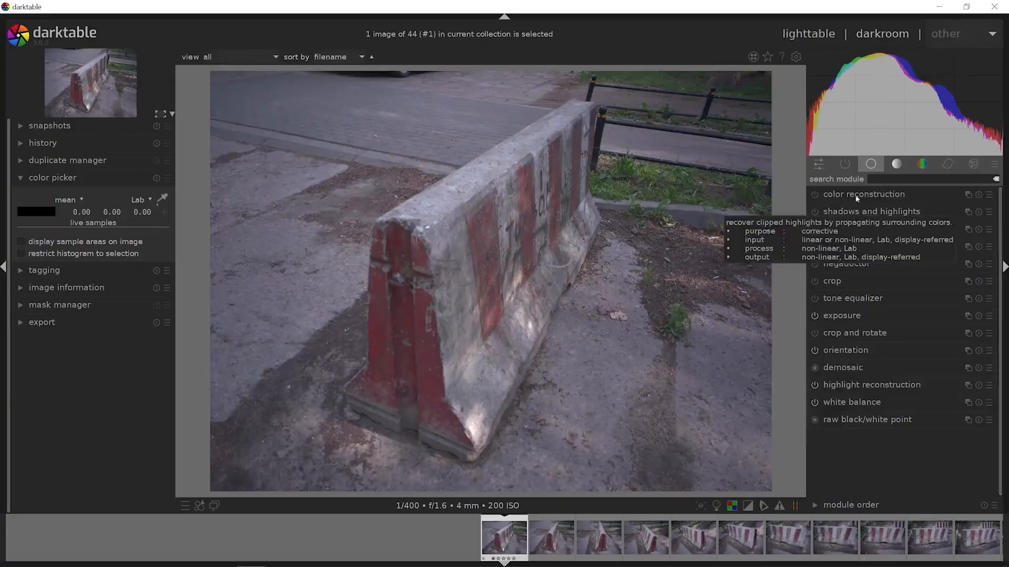
{"action": "left_click", "coordinate": [992, 167]}
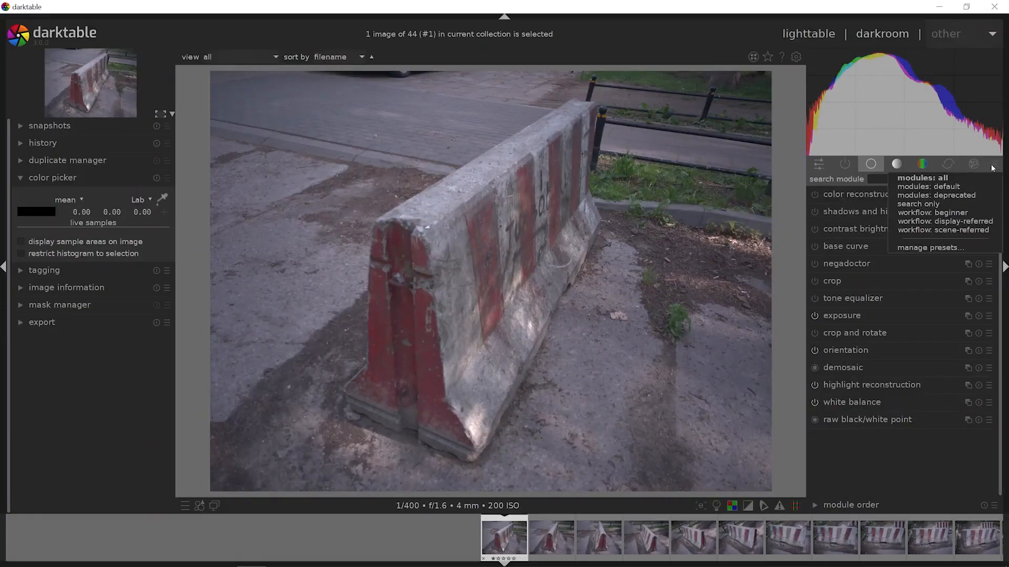
{"action": "left_click", "coordinate": [981, 231]}
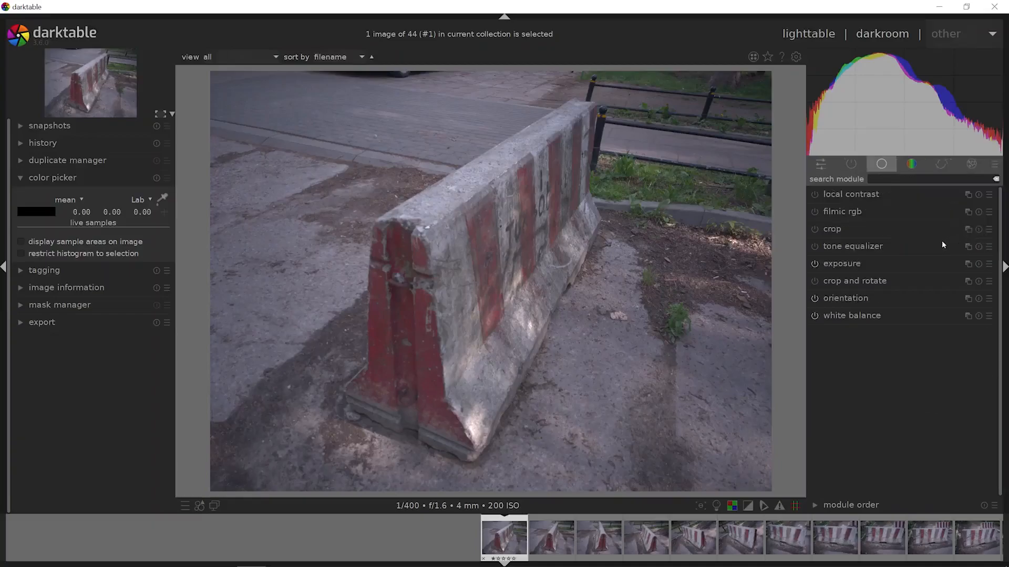
- Raise the scene illuminant temperature in the white balance module to 5017 K
{"action": "left_click", "coordinate": [846, 315]}
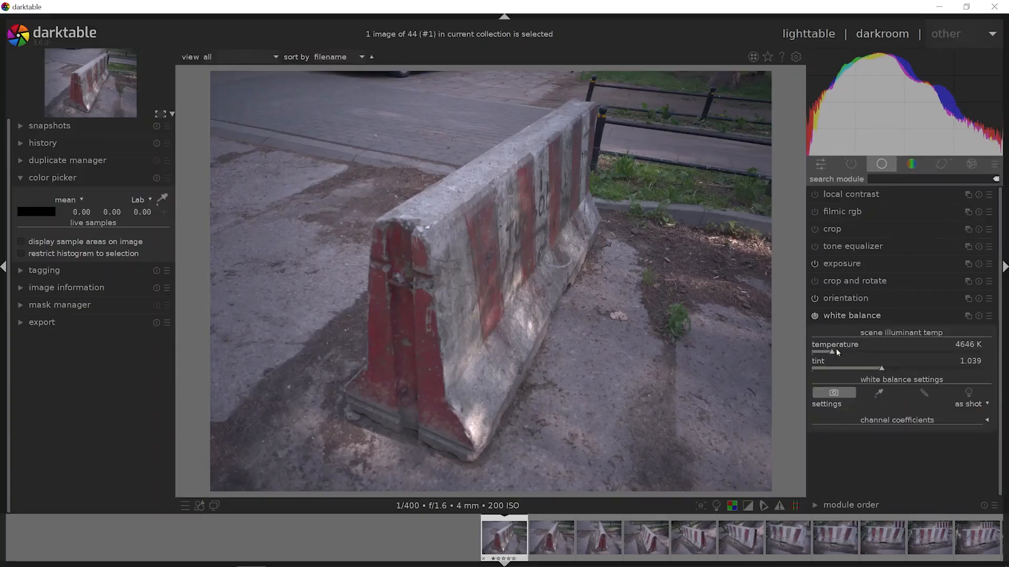
{"action": "scroll", "coordinate": [835, 349], "scroll_direction": "down", "scroll_amount": 3}
{"action": "left_click_drag", "start_coordinate": [832, 356], "coordinate": [836, 356]}
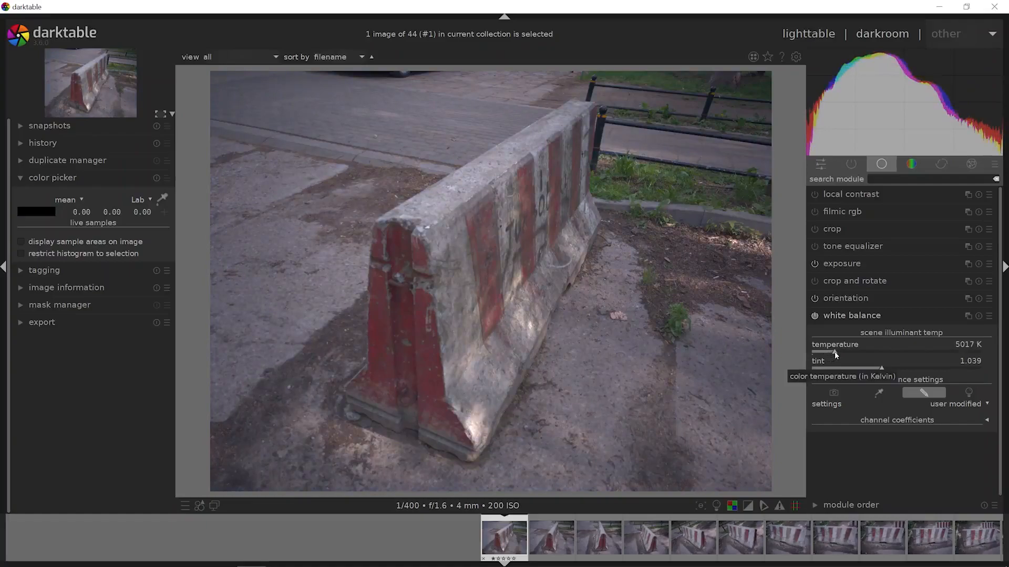
- Set the white balance from image area, sampling the barrier's top and the pavement, and ending on the grey kerb beside the grass
{"action": "left_click", "coordinate": [887, 393]}
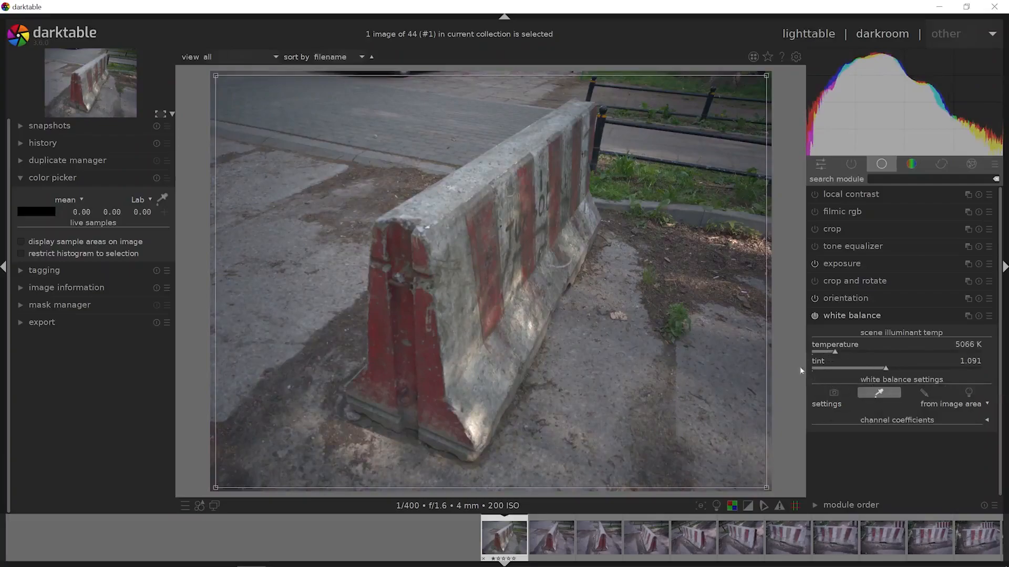
{"action": "left_click_drag", "start_coordinate": [479, 156], "coordinate": [503, 176]}
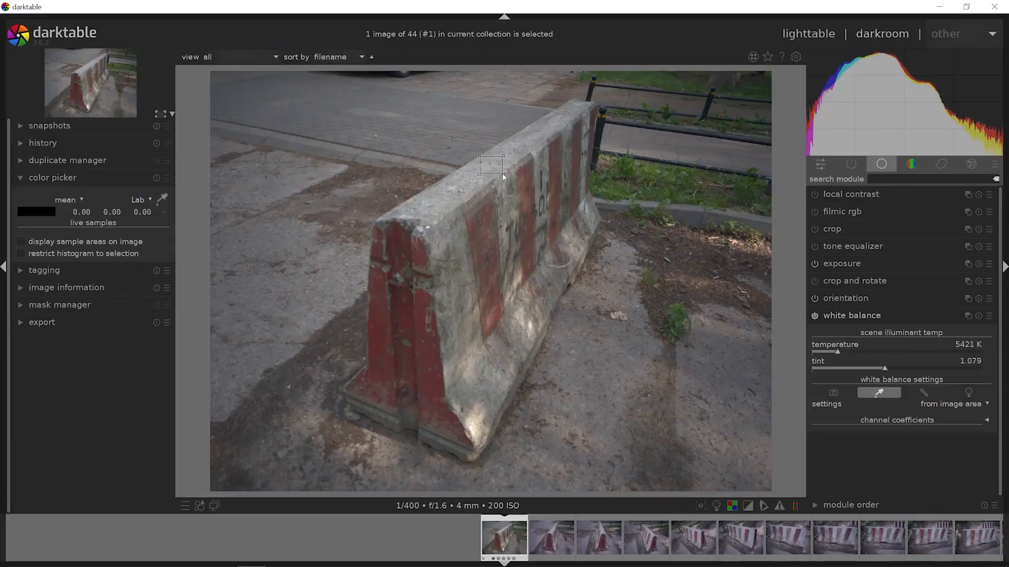
{"action": "left_click_drag", "start_coordinate": [593, 352], "coordinate": [629, 384]}
{"action": "left_click_drag", "start_coordinate": [516, 307], "coordinate": [620, 362]}
{"action": "left_click", "coordinate": [690, 215]}
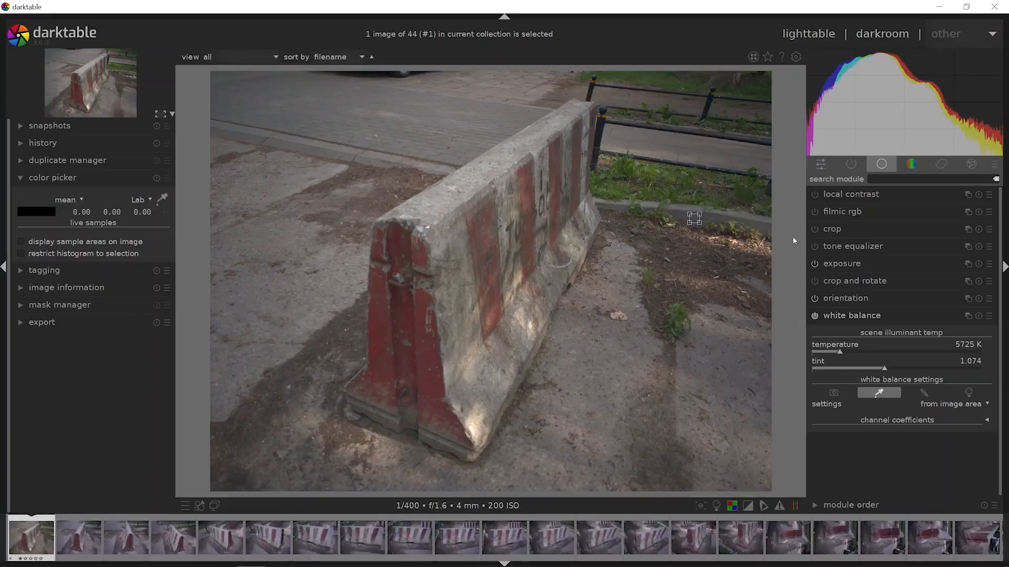
{"action": "left_click", "coordinate": [861, 315]}
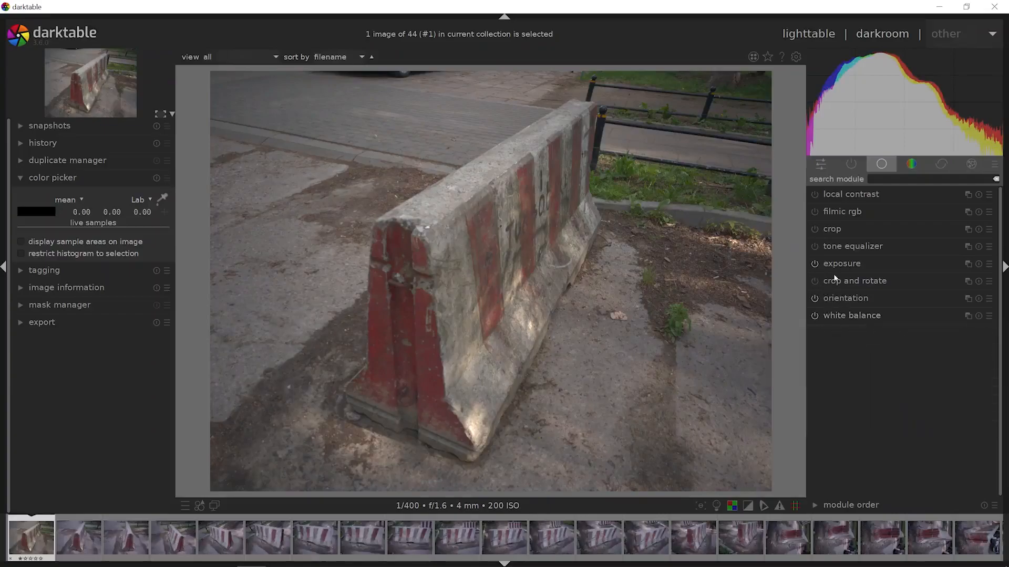
- Fine-tune the white balance temperature to 5930 K
{"action": "left_click", "coordinate": [839, 314]}
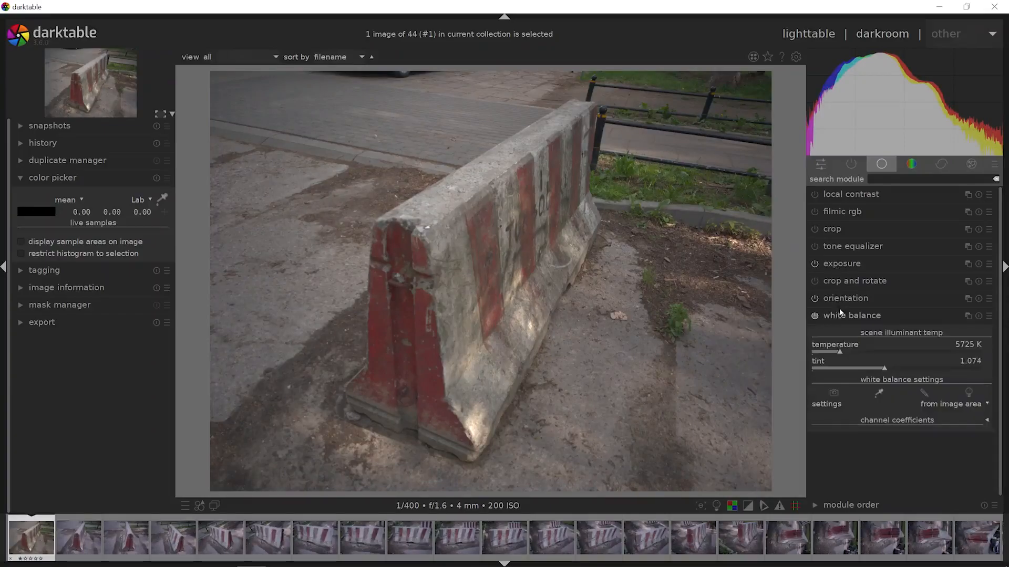
{"action": "left_click", "coordinate": [840, 352]}
{"action": "left_click_drag", "start_coordinate": [837, 353], "coordinate": [842, 352]}
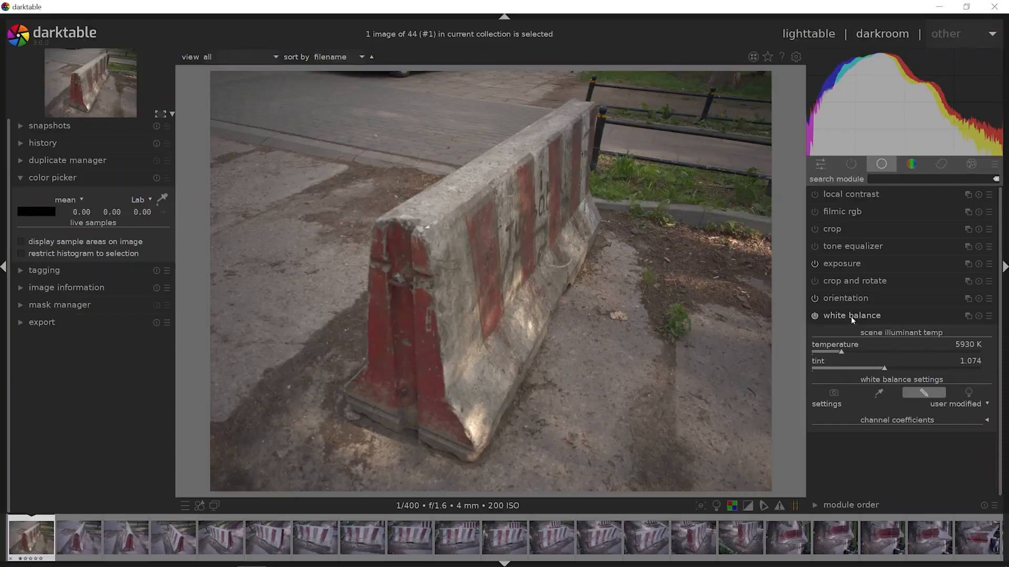
{"action": "left_click", "coordinate": [850, 316]}
- Raise the exposure correction to 1.01 EV
{"action": "left_click", "coordinate": [838, 264]}
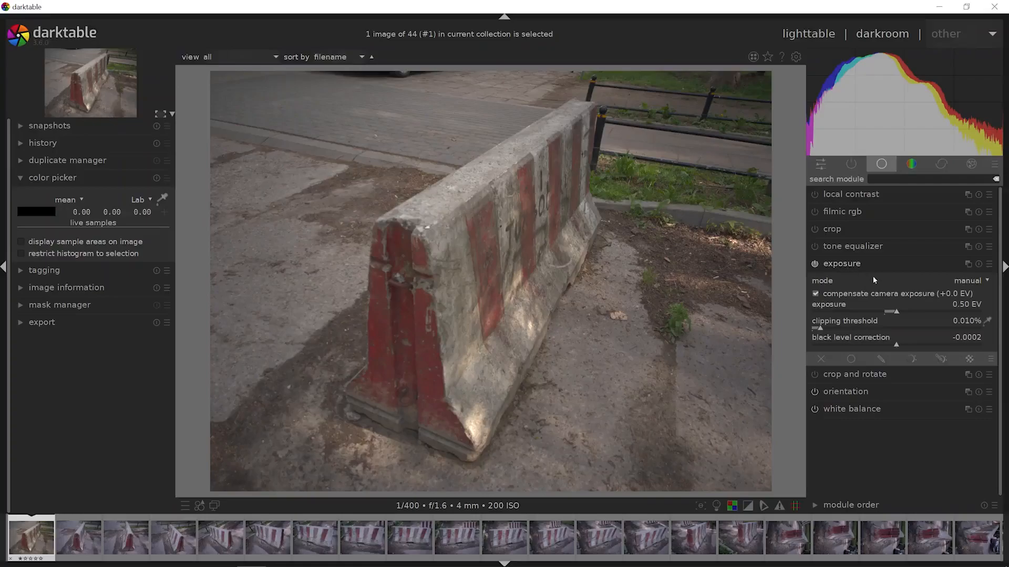
{"action": "left_click_drag", "start_coordinate": [897, 312], "coordinate": [909, 314]}
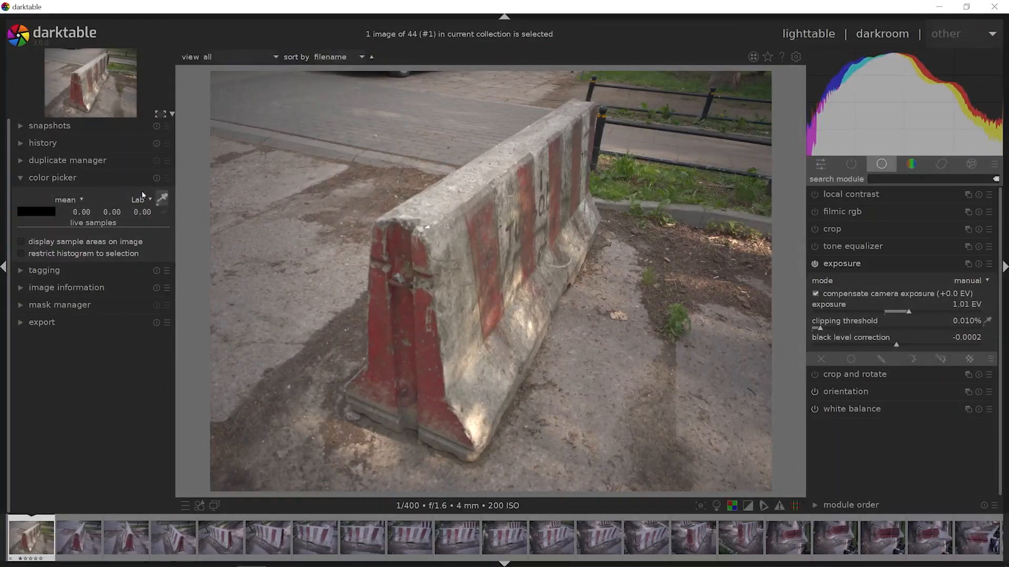
- Sample several points on the grey kerb beside the grass with the color picker to check their Lab values
{"action": "left_click", "coordinate": [162, 198]}
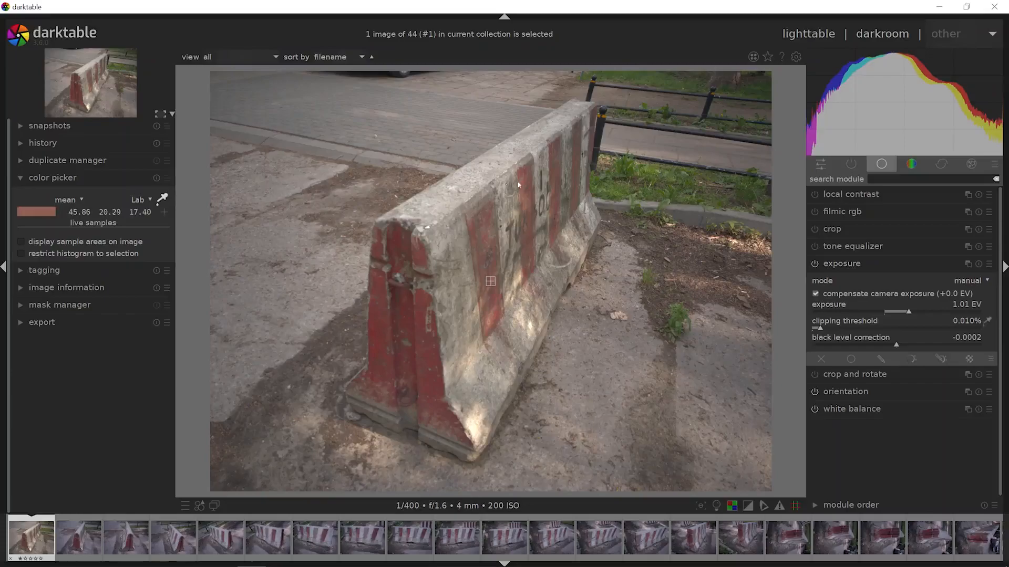
{"action": "left_click", "coordinate": [691, 209]}
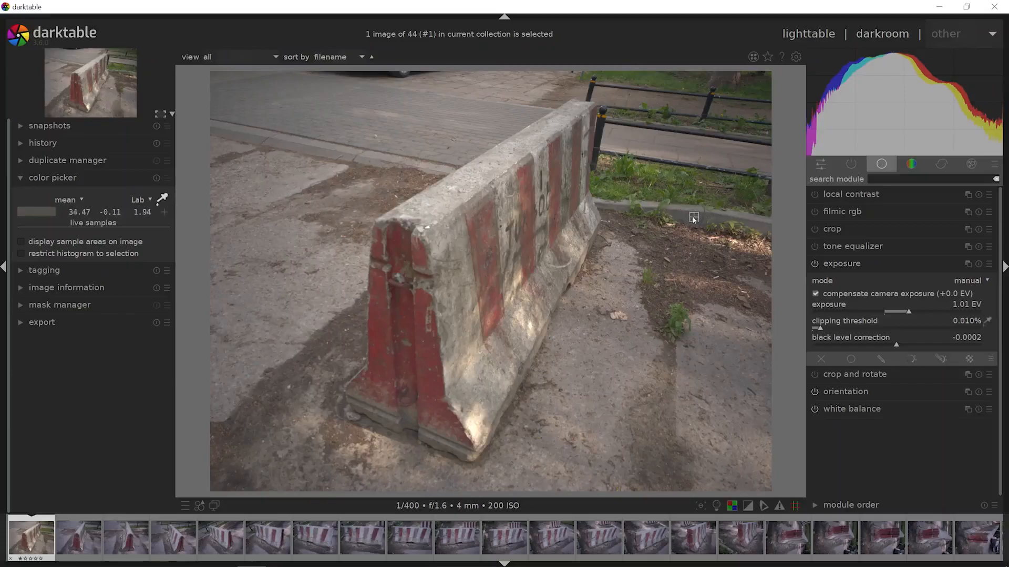
{"action": "left_click", "coordinate": [690, 210]}
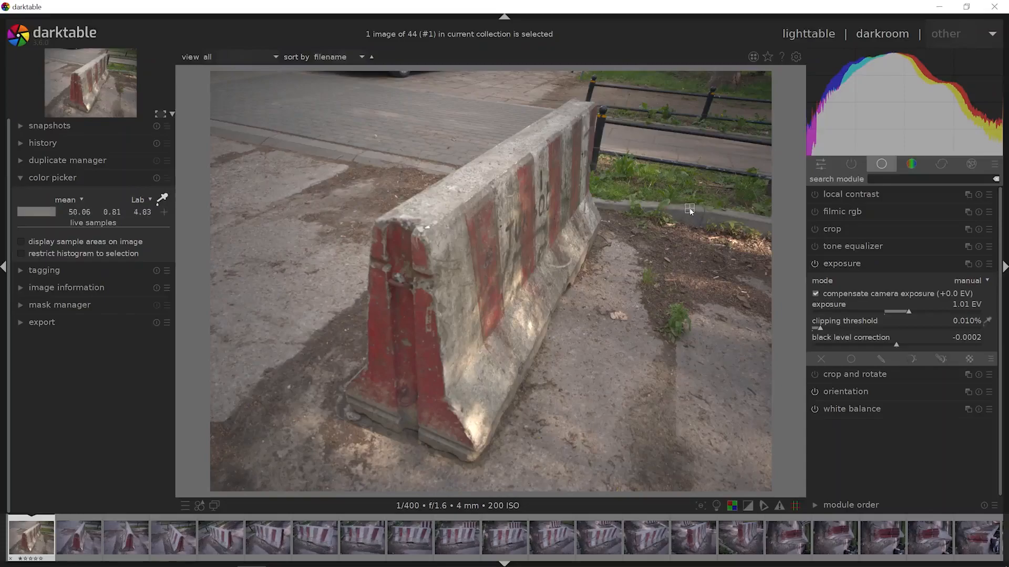
{"action": "left_click", "coordinate": [692, 220]}
{"action": "left_click", "coordinate": [692, 218]}
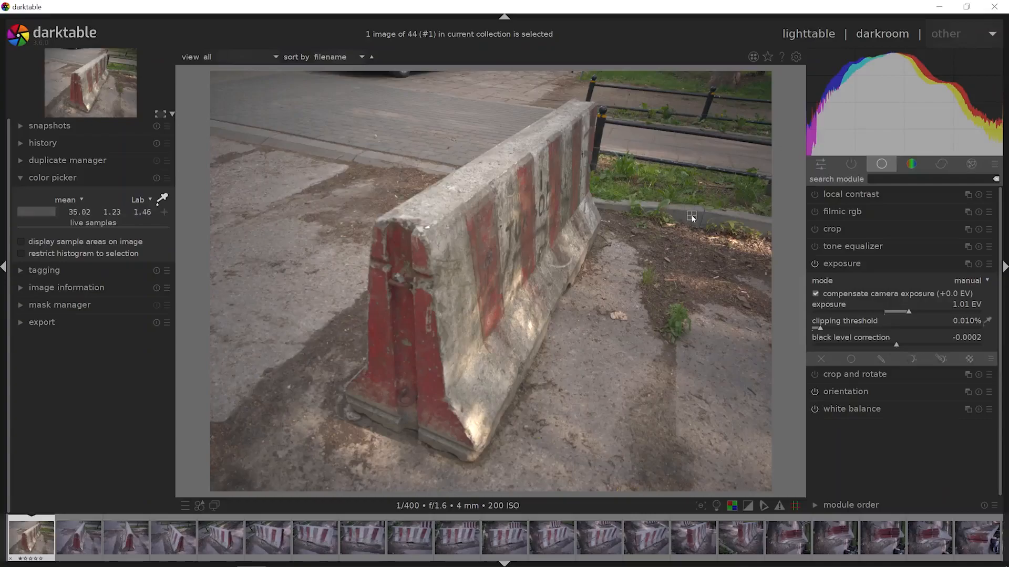
{"action": "left_click", "coordinate": [163, 199]}
- Lower the exposure correction slightly to 0.97 EV
{"action": "left_click_drag", "start_coordinate": [909, 314], "coordinate": [909, 313]}
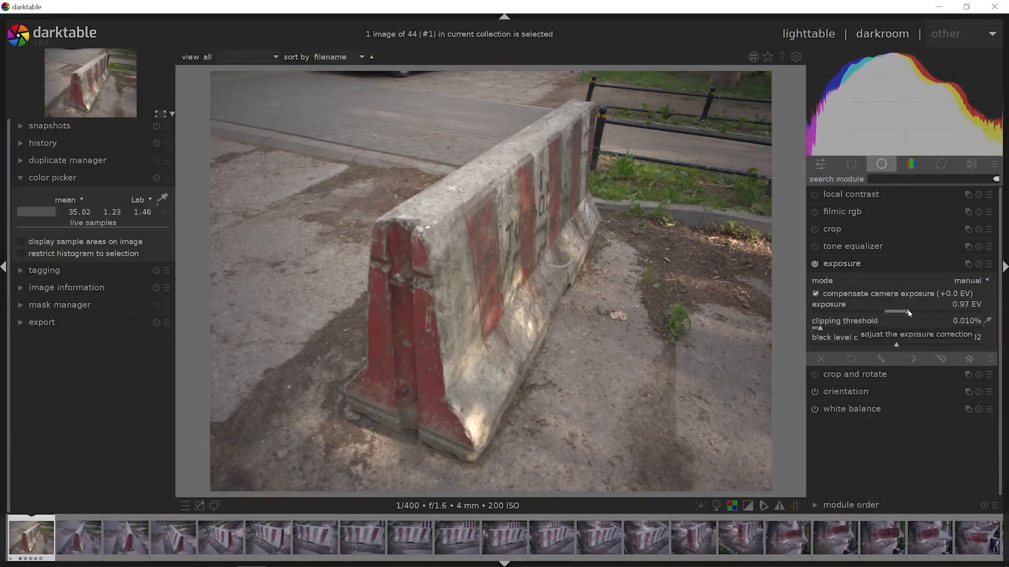
{"action": "left_click", "coordinate": [870, 264]}
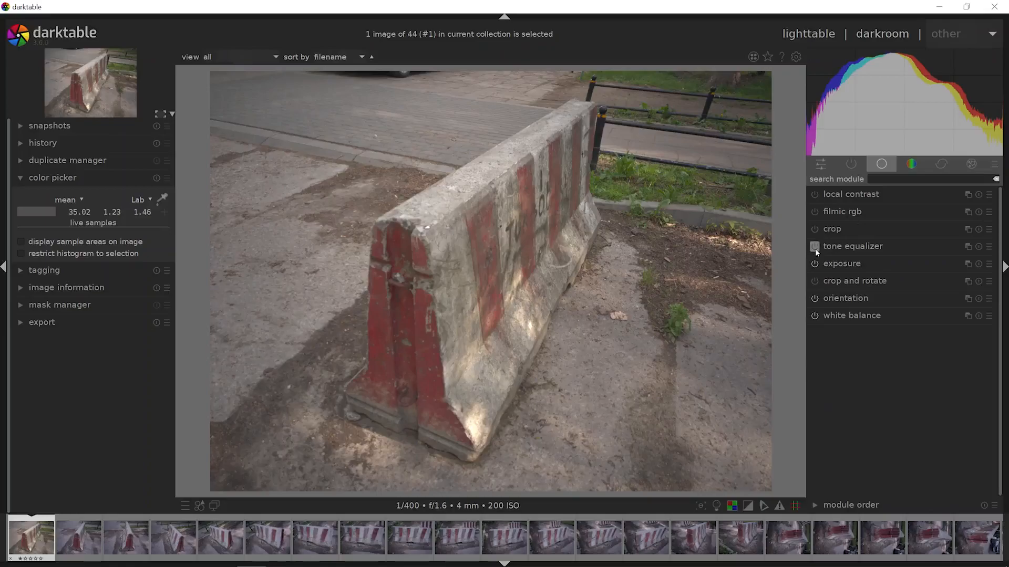
- Enable the tone equalizer and set the +0 EV band to -1.62 EV, -1 EV to -0.52 EV and -2 EV to +0.28 EV
{"action": "left_click", "coordinate": [832, 247]}
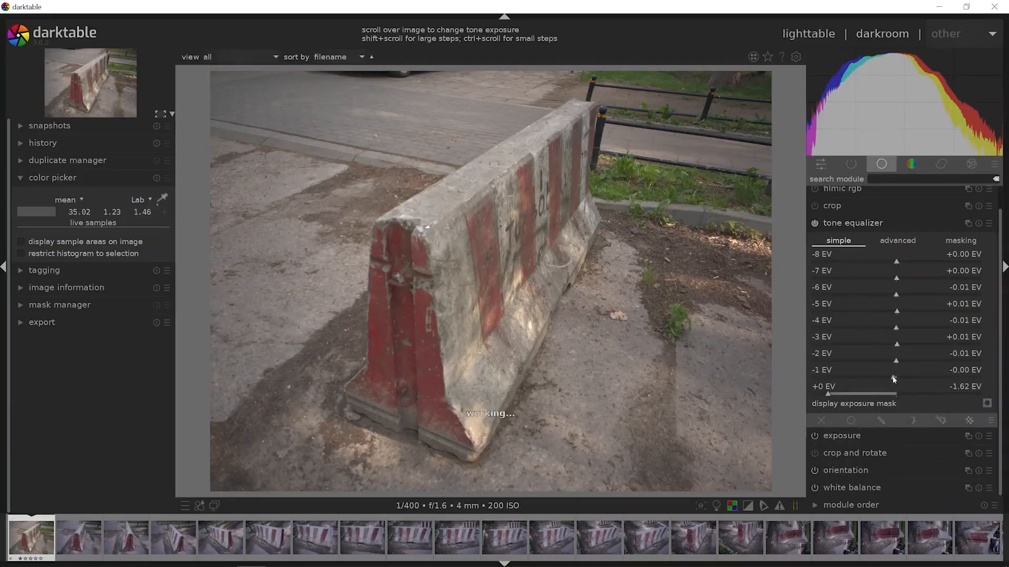
{"action": "left_click_drag", "start_coordinate": [896, 378], "coordinate": [876, 384]}
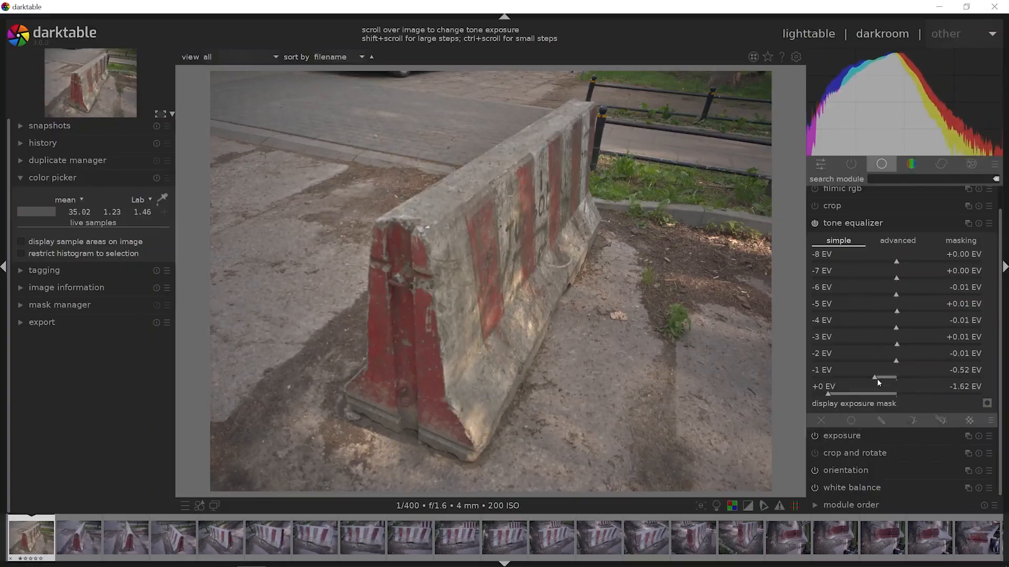
{"action": "left_click_drag", "start_coordinate": [896, 362], "coordinate": [907, 364]}
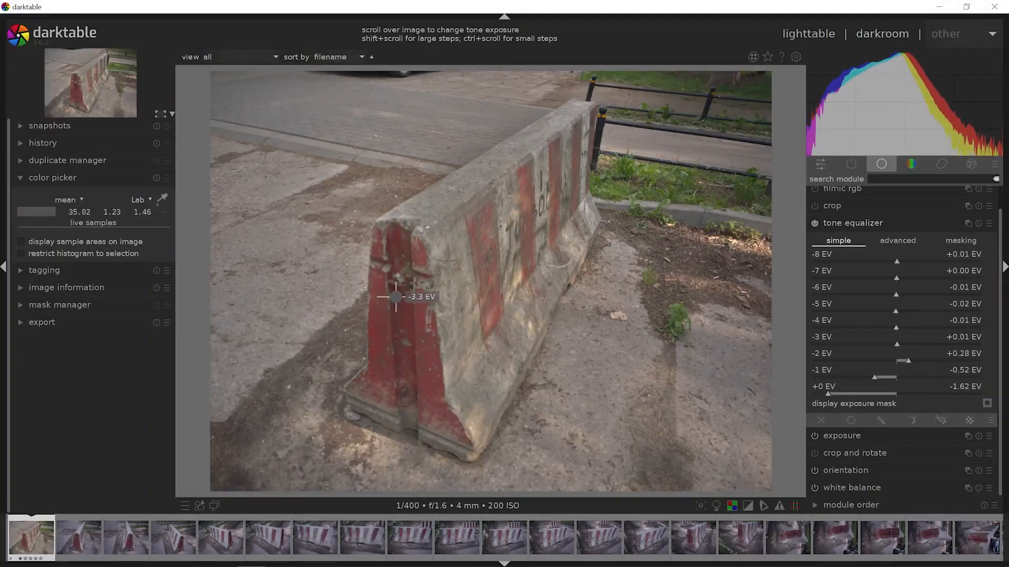
- Adjust the tone exposure directly on the image to lift the shadows, bringing the -3 EV band to +0.54 EV and -2 EV to +0.45 EV
{"action": "scroll", "coordinate": [395, 296], "scroll_direction": "up", "scroll_amount": 3}
{"action": "scroll", "coordinate": [396, 297], "scroll_direction": "down", "scroll_amount": 3}
{"action": "scroll", "coordinate": [395, 296], "scroll_direction": "up", "scroll_amount": 3}
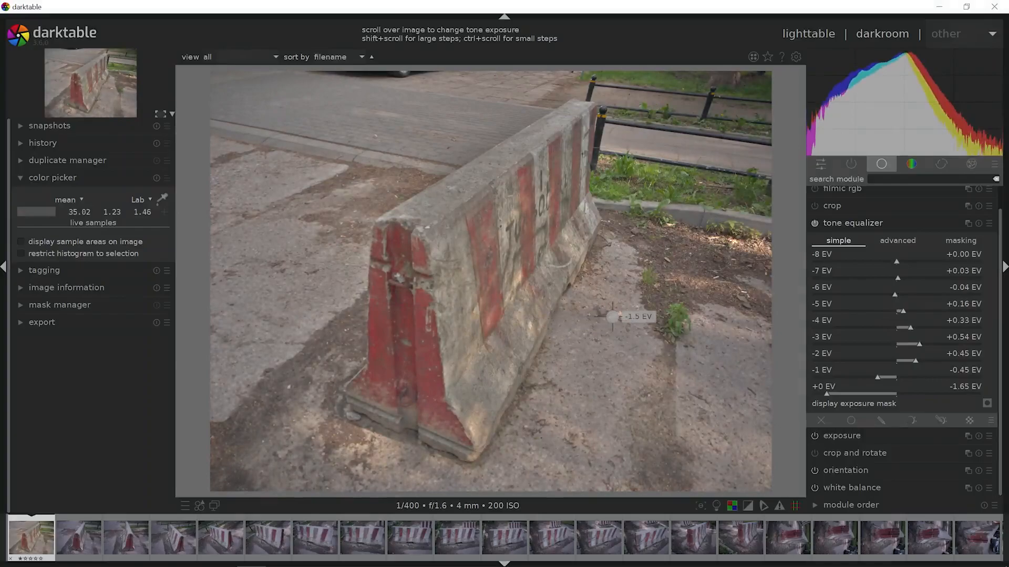
{"action": "left_click", "coordinate": [837, 223]}
- Compare the photo with and without the tone equalizer, leaving the module enabled
{"action": "left_click", "coordinate": [815, 247]}
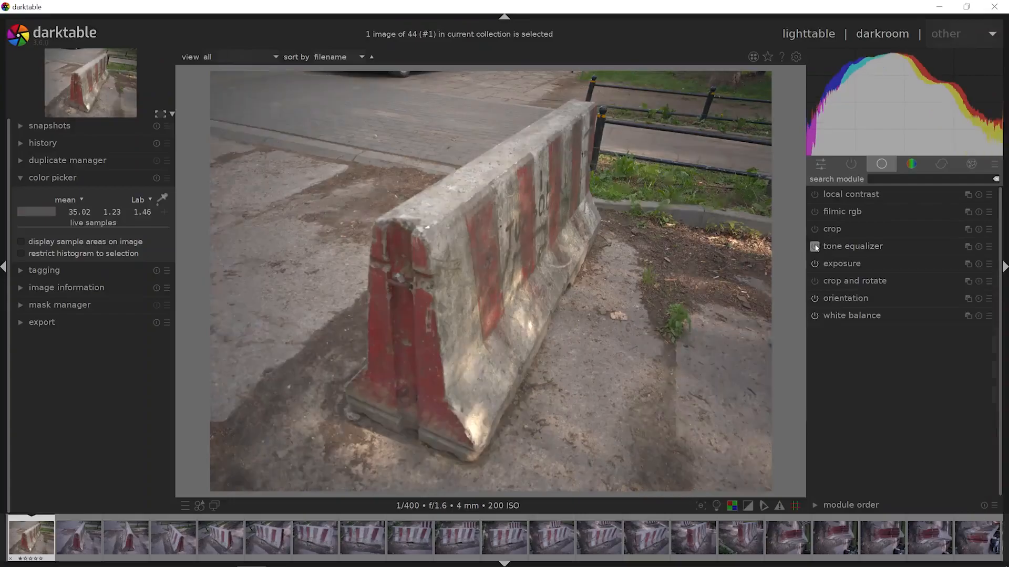
{"action": "left_click", "coordinate": [815, 247]}
{"action": "left_click", "coordinate": [815, 247]}
{"action": "left_click", "coordinate": [815, 247]}
{"action": "left_click", "coordinate": [814, 247]}
{"action": "left_click", "coordinate": [814, 247]}
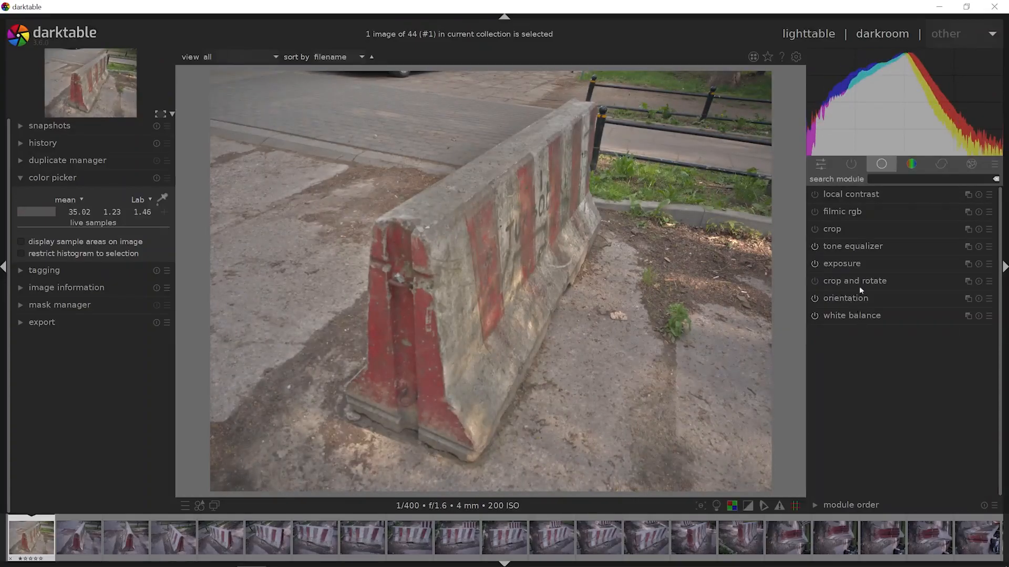
- Enable sharpening on the roadblock photo with the amount set to 2.000, inspecting the barrier's surface up close
{"action": "left_click", "coordinate": [917, 168]}
{"action": "left_click", "coordinate": [936, 167]}
{"action": "left_click", "coordinate": [825, 196]}
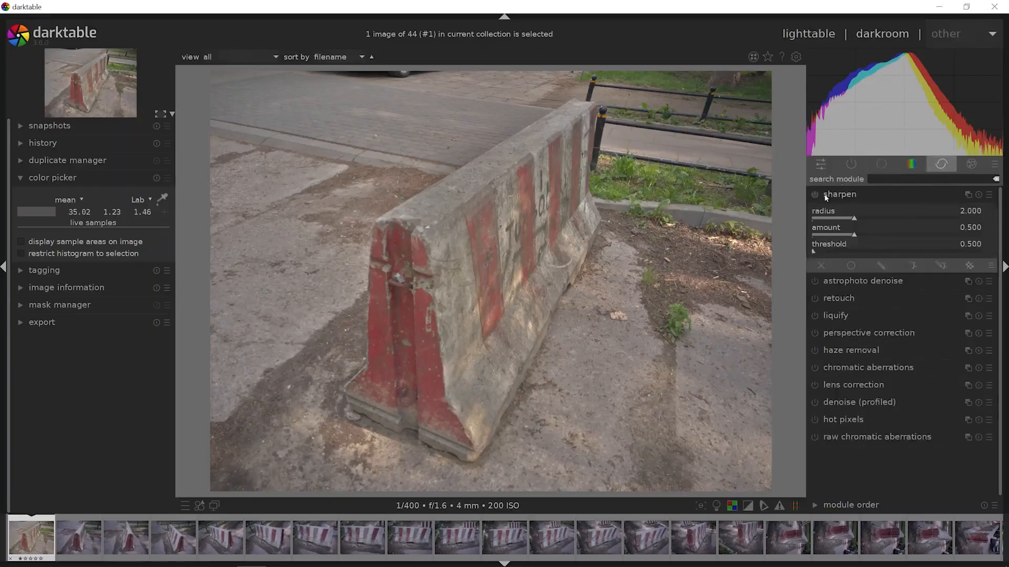
{"action": "scroll", "coordinate": [417, 242], "scroll_direction": "up", "scroll_amount": 4}
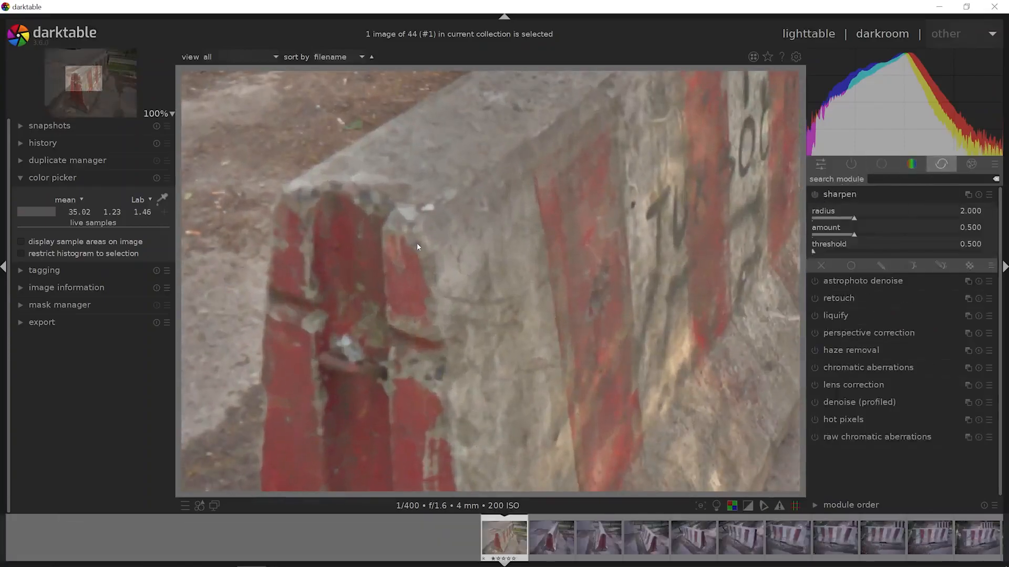
{"action": "left_click_drag", "start_coordinate": [448, 238], "coordinate": [497, 209]}
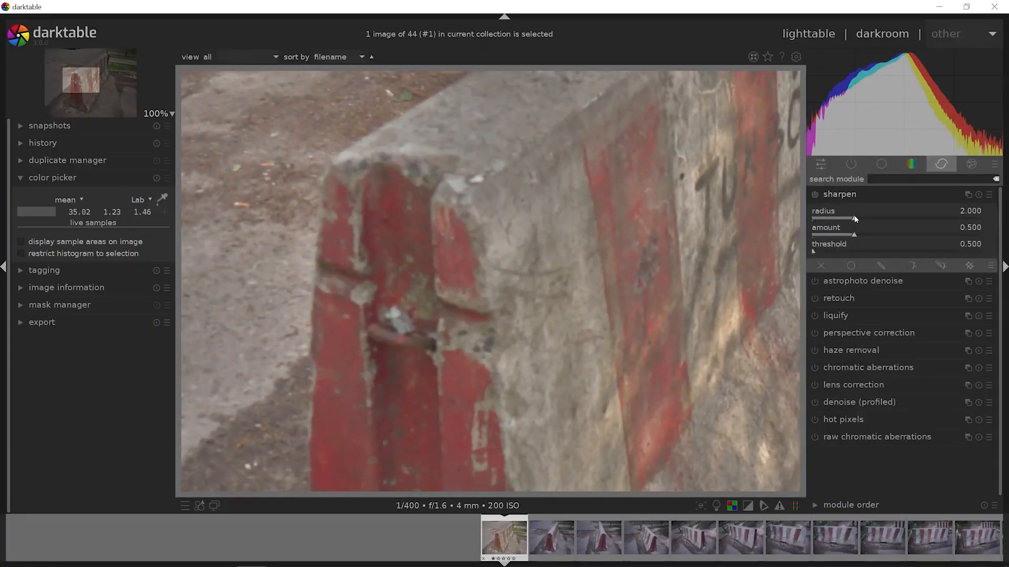
{"action": "left_click_drag", "start_coordinate": [843, 235], "coordinate": [1007, 246]}
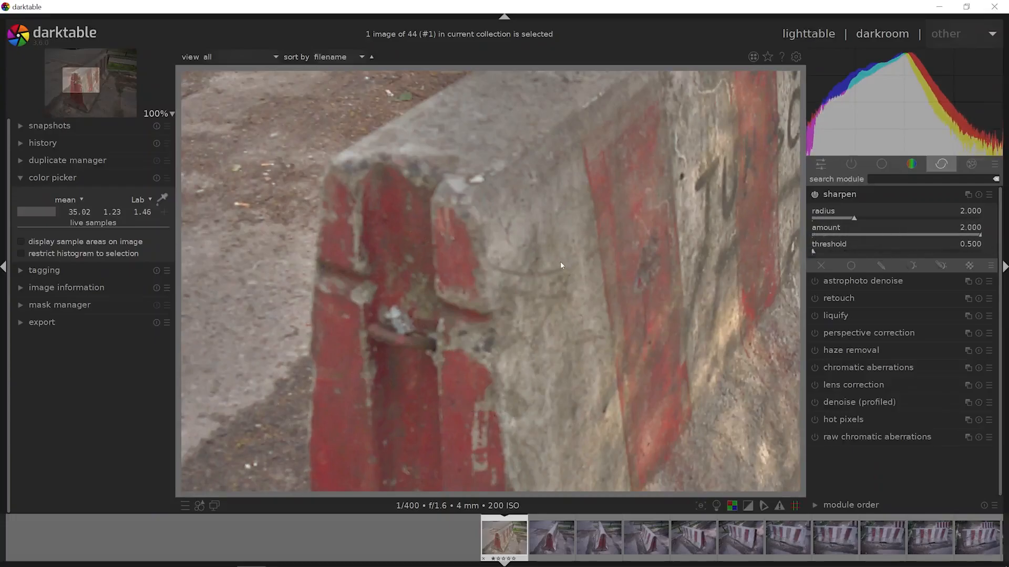
- Compare the whole photo with and without sharpening, leave the sharpen module enabled and collapse it
{"action": "scroll", "coordinate": [561, 263], "scroll_direction": "down", "scroll_amount": 3}
{"action": "scroll", "coordinate": [565, 288], "scroll_direction": "down", "scroll_amount": 1}
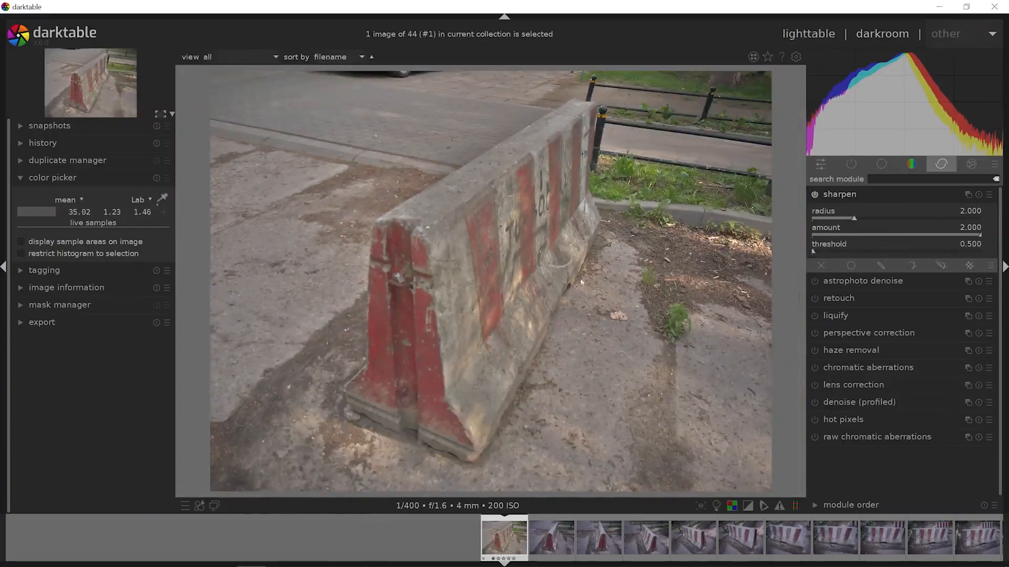
{"action": "left_click", "coordinate": [814, 195]}
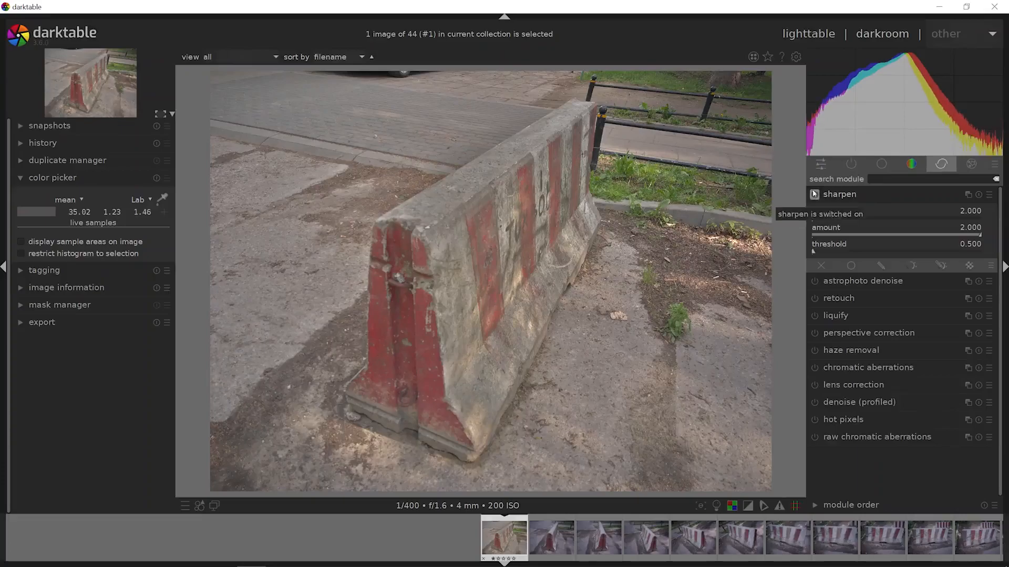
{"action": "left_click", "coordinate": [841, 193]}
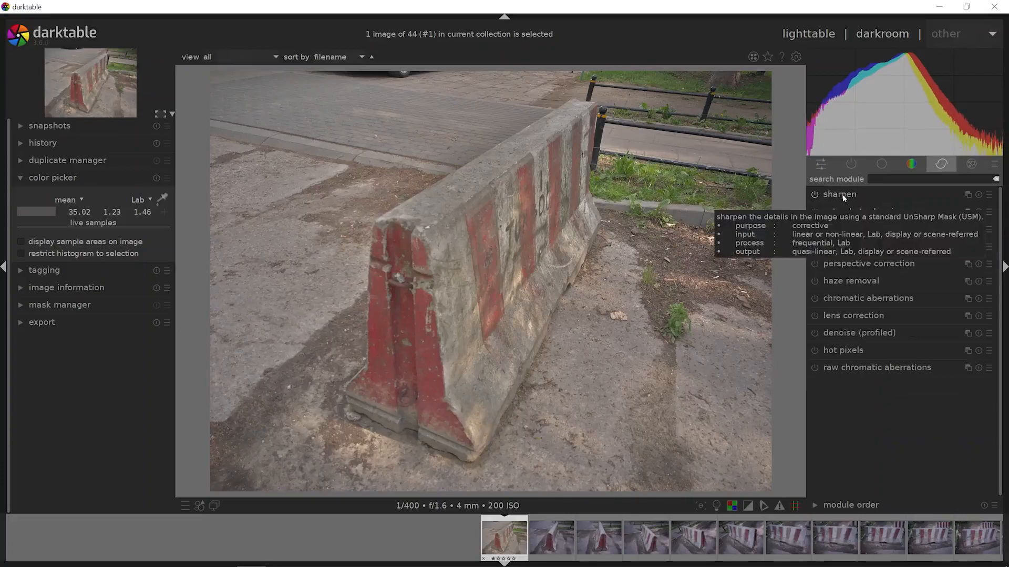
- Return to the lighttable and selectively copy the edited photo's history stack, including white balance in the copied parts
{"action": "left_click", "coordinate": [817, 34]}
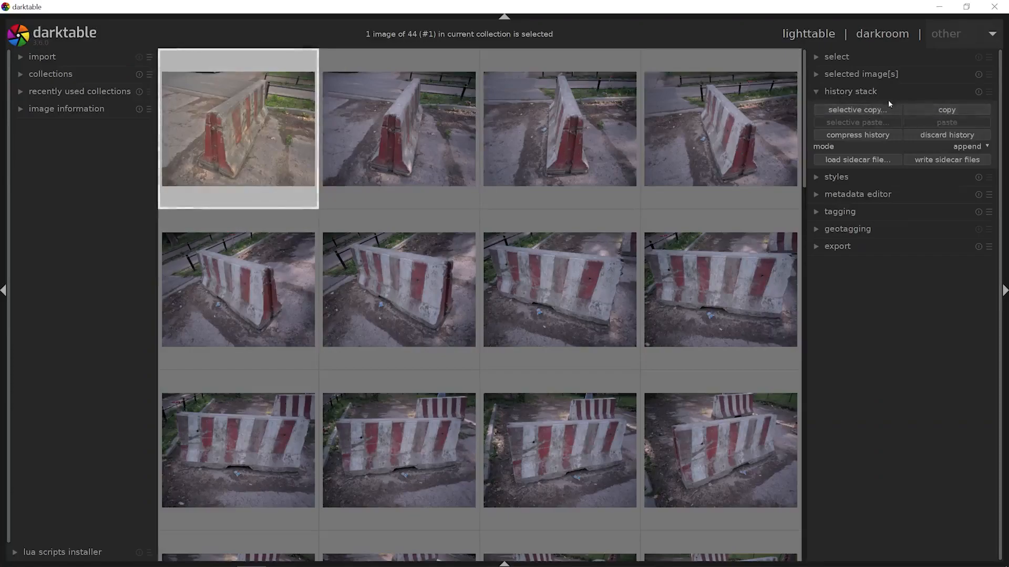
{"action": "left_click", "coordinate": [852, 112]}
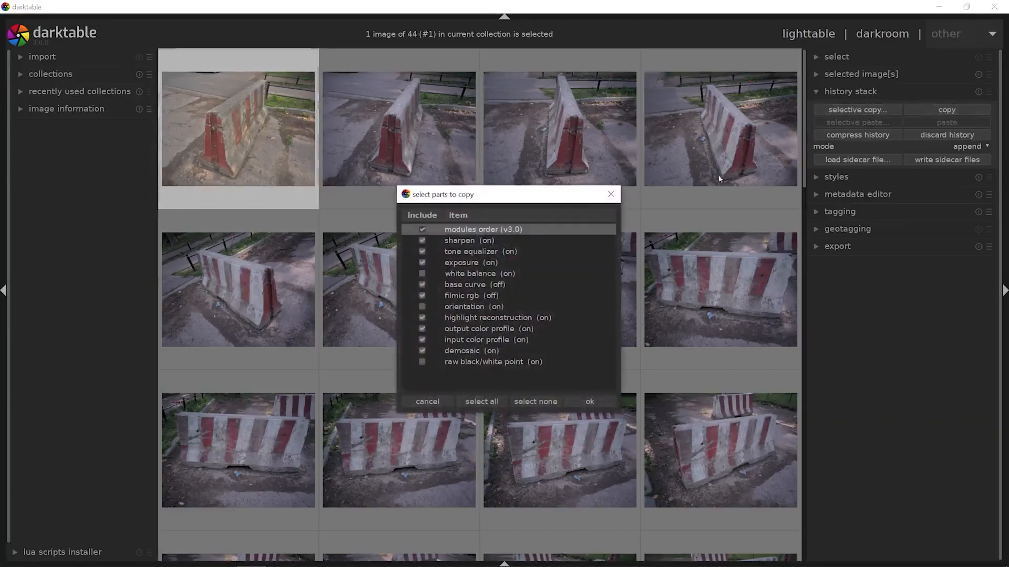
{"action": "left_click", "coordinate": [422, 274]}
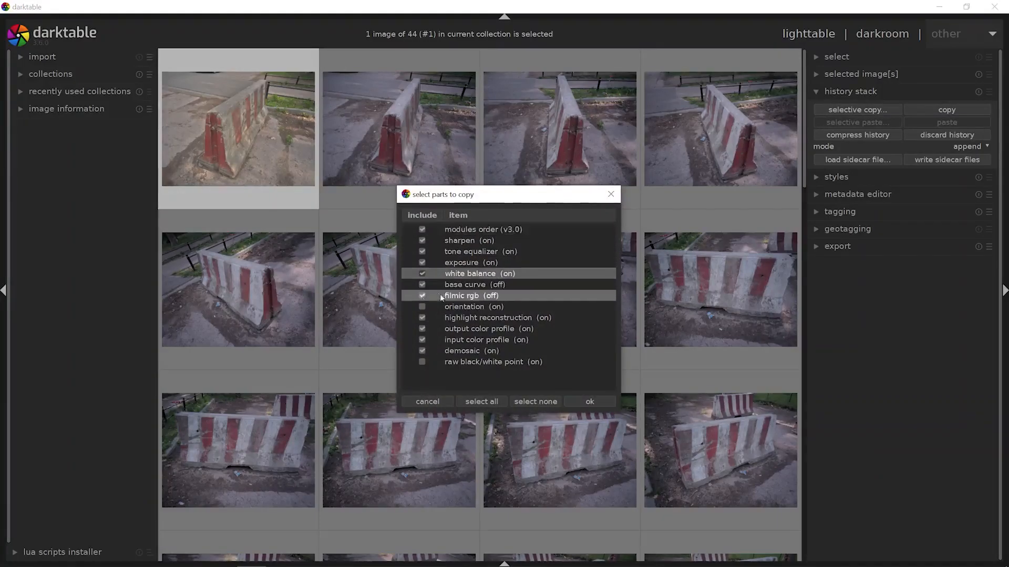
{"action": "left_click", "coordinate": [581, 401]}
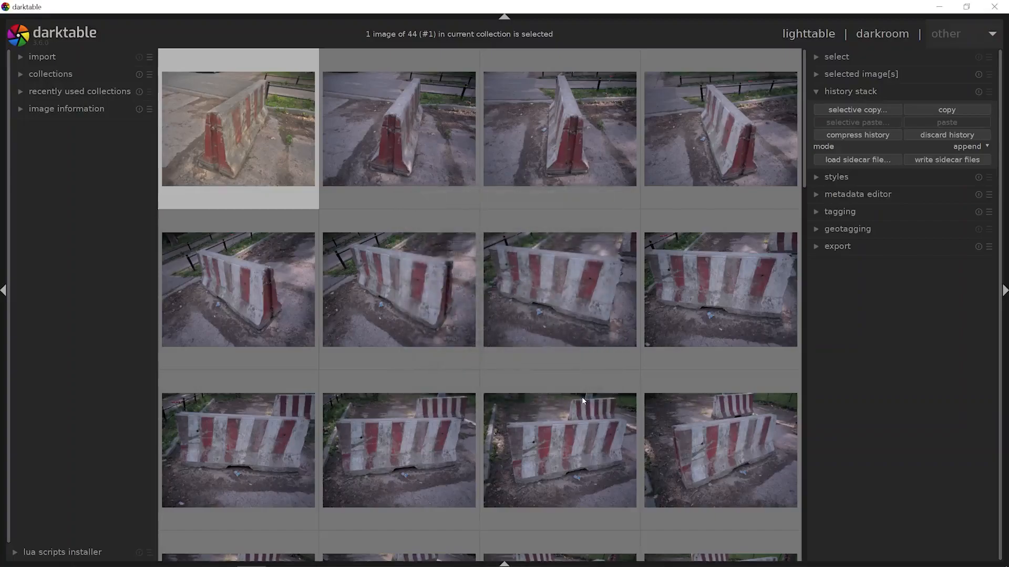
- Select every photo from the second to the last and selectively paste the copied edits, including white balance, onto them
{"action": "left_click", "coordinate": [455, 162]}
{"action": "scroll", "coordinate": [499, 268], "scroll_direction": "down", "scroll_amount": 6}
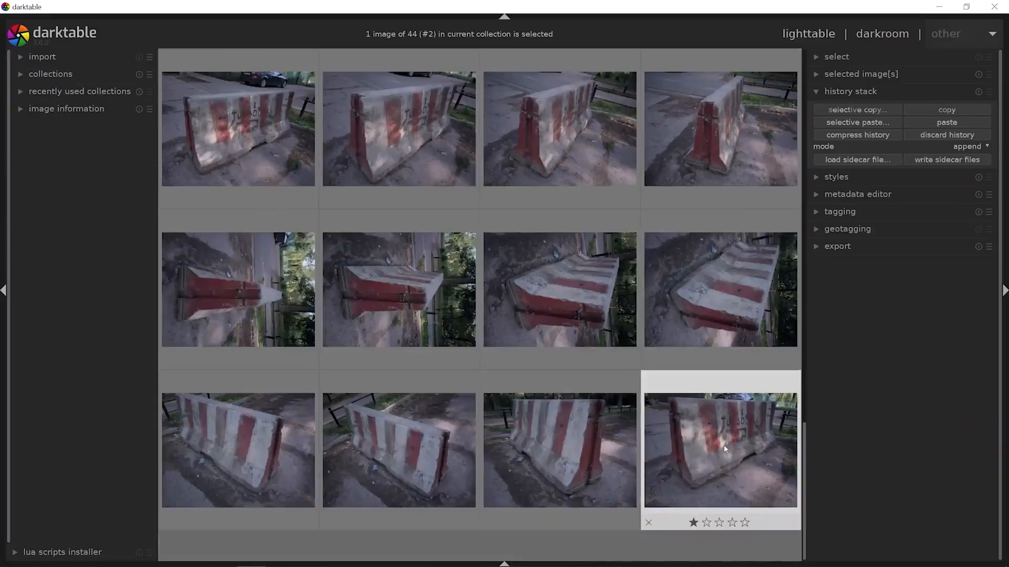
{"action": "key", "text": "ctrl+shift+i"}
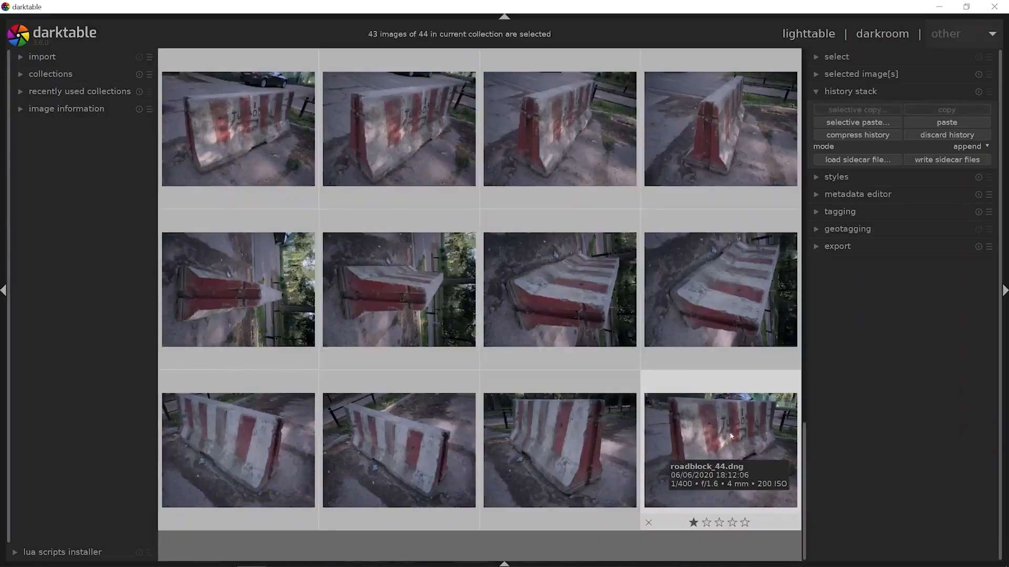
{"action": "left_click", "coordinate": [855, 123]}
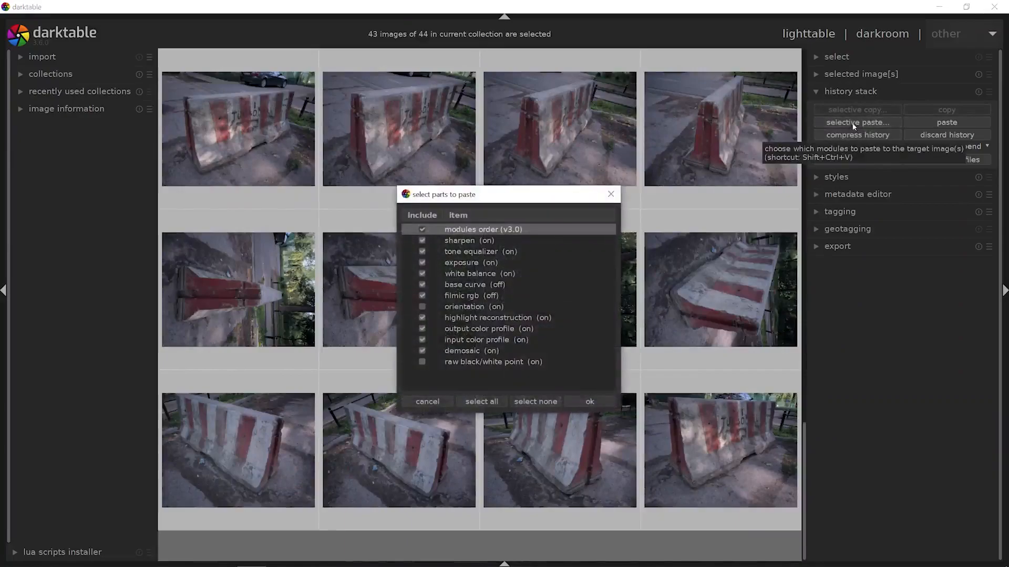
{"action": "left_click", "coordinate": [590, 401]}
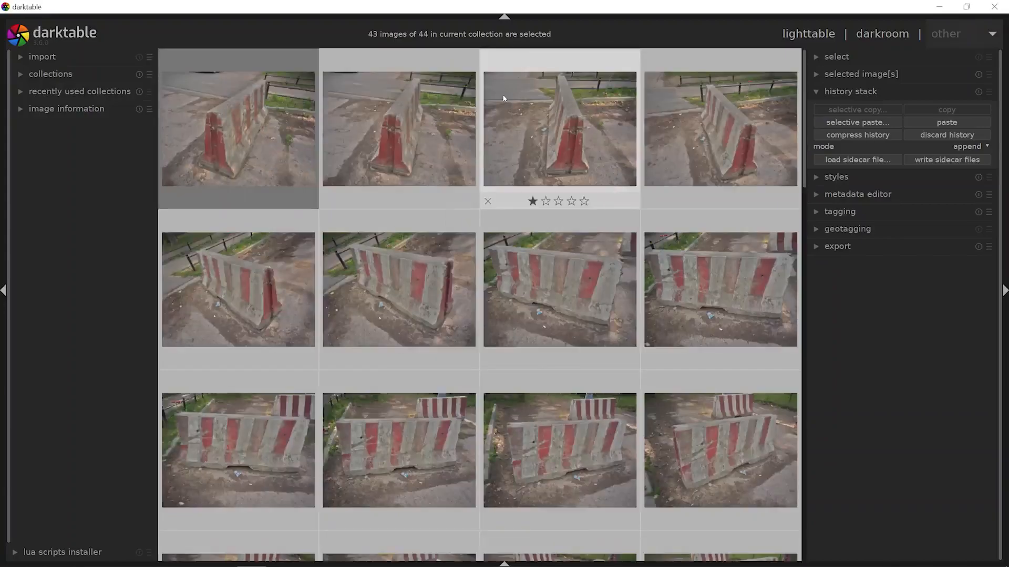
- Select all photos and set the export destination to a new folder named processed inside A6_roadblock's src folder
{"action": "key", "text": "ctrl+a"}
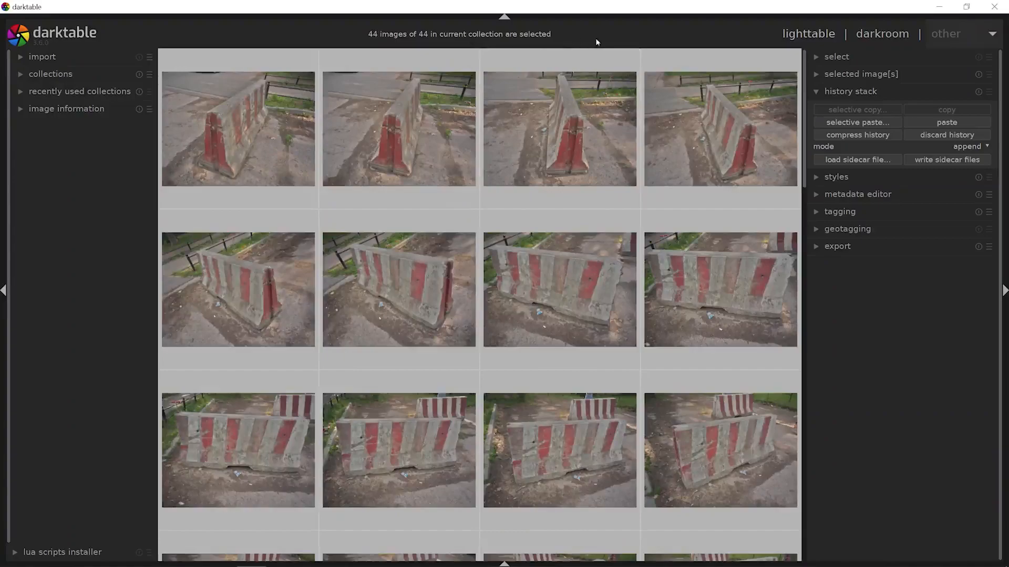
{"action": "left_click", "coordinate": [850, 246]}
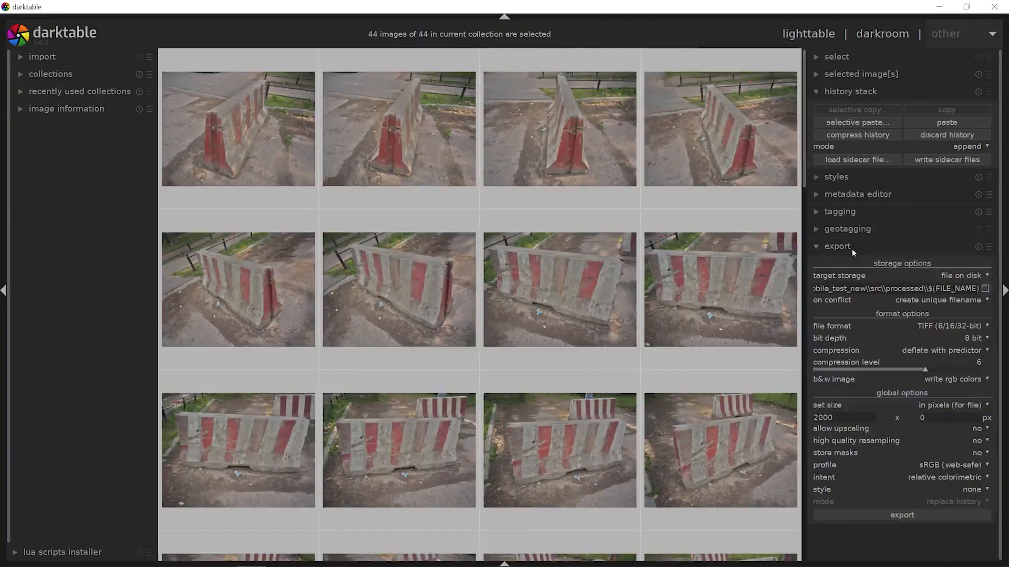
{"action": "left_click", "coordinate": [986, 288]}
{"action": "left_click", "coordinate": [691, 176]}
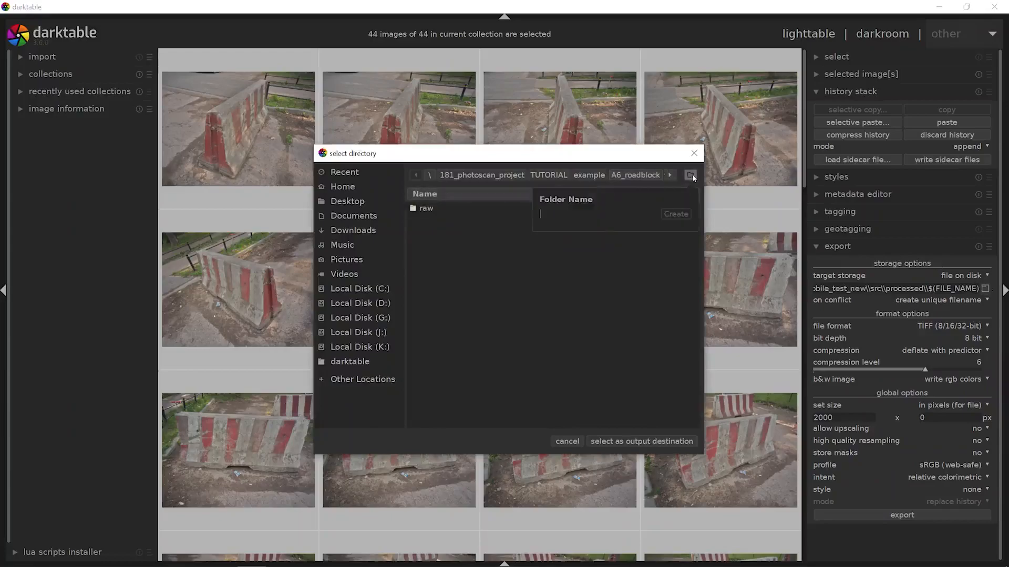
{"action": "type", "text": "processed"}
{"action": "left_click", "coordinate": [682, 214]}
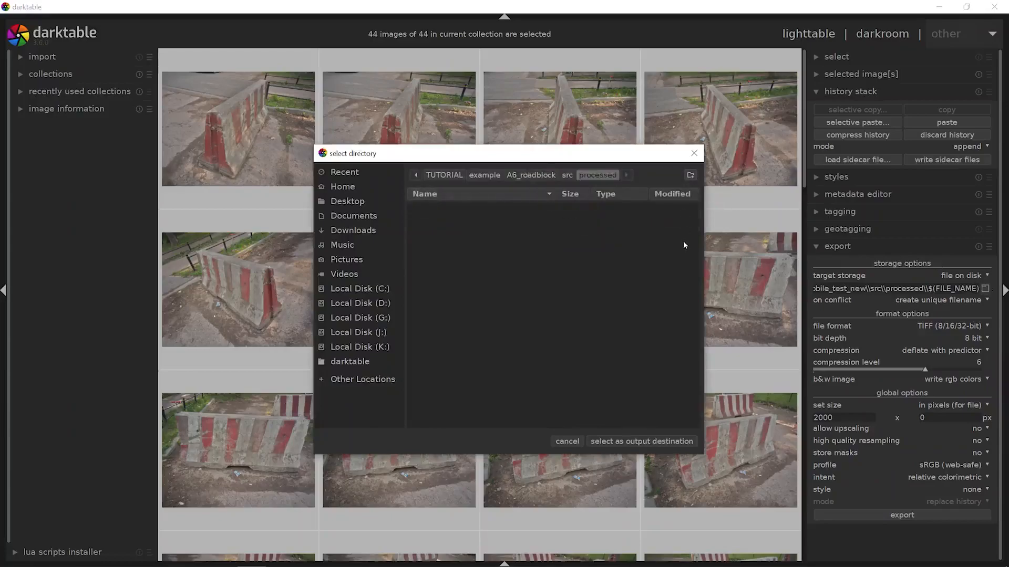
{"action": "left_click", "coordinate": [662, 441]}
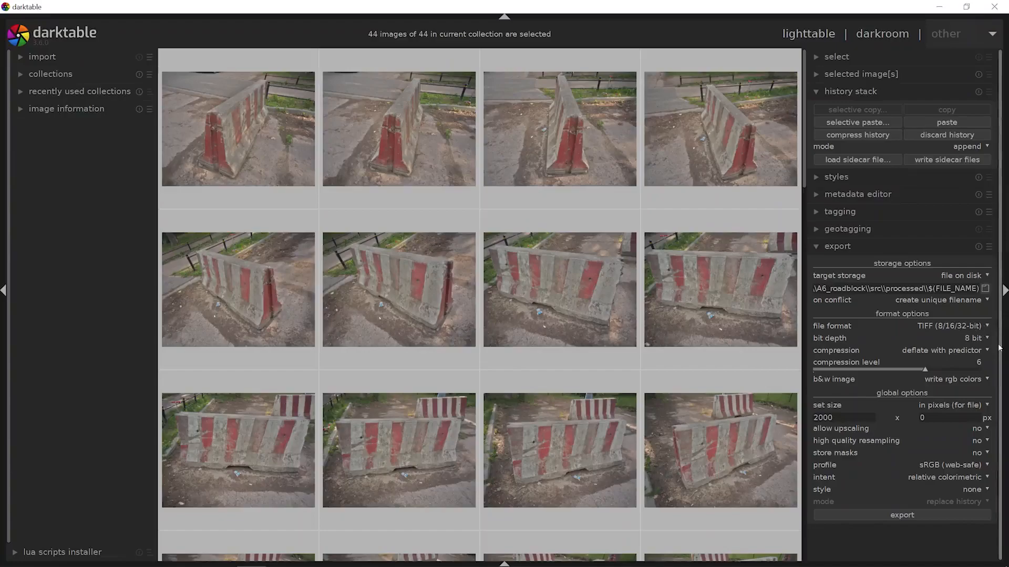
- Configure the export format as TIFF with 8 bit depth and the sRGB (web-safe) profile
{"action": "left_click", "coordinate": [979, 330]}
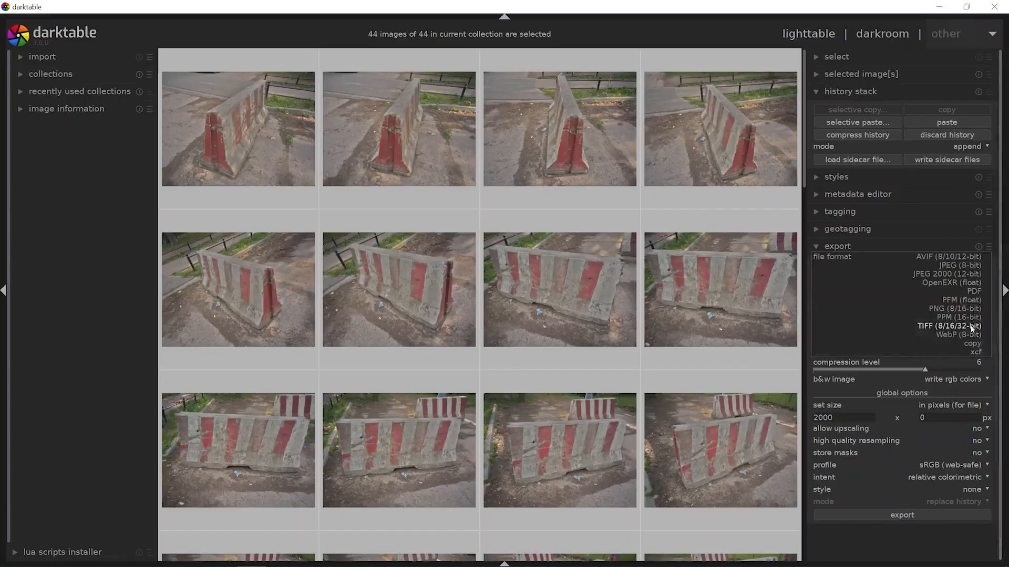
{"action": "left_click", "coordinate": [941, 327]}
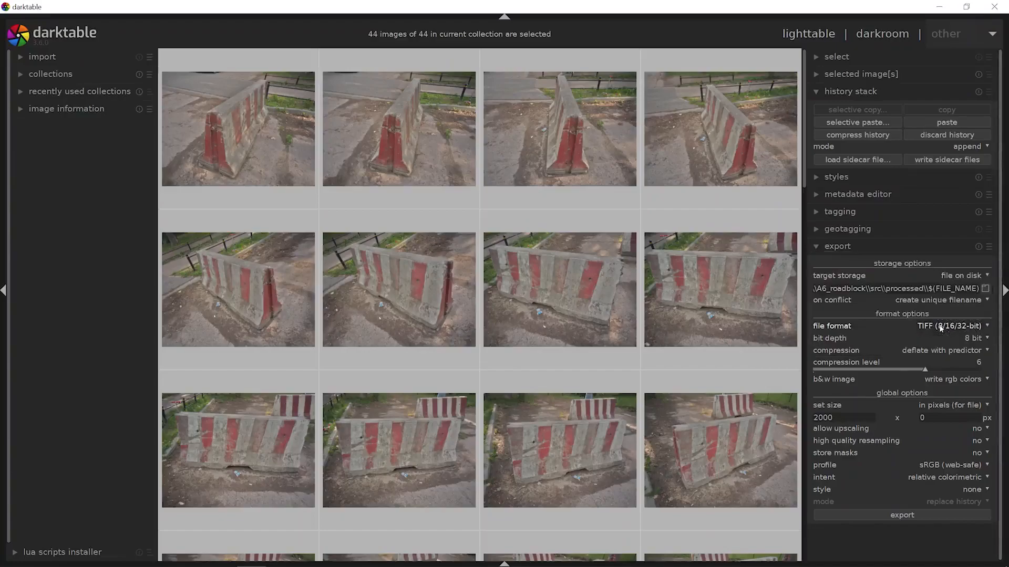
{"action": "left_click", "coordinate": [975, 341]}
{"action": "left_click", "coordinate": [979, 340]}
{"action": "left_click", "coordinate": [939, 468]}
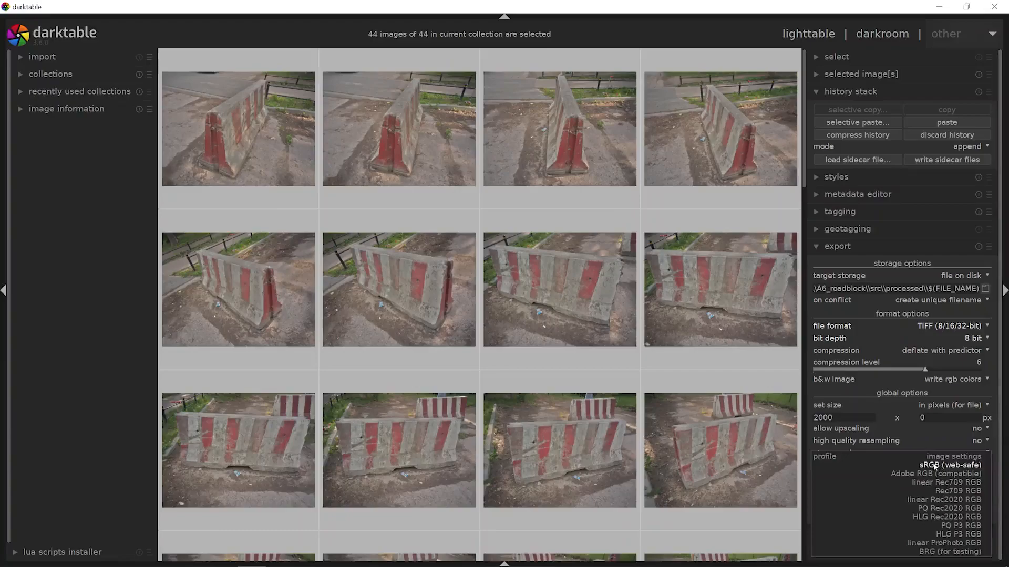
{"action": "left_click", "coordinate": [933, 466]}
- Set the export width to 2000 px with height 0 and export all selected photos
{"action": "left_click_drag", "start_coordinate": [836, 419], "coordinate": [791, 420]}
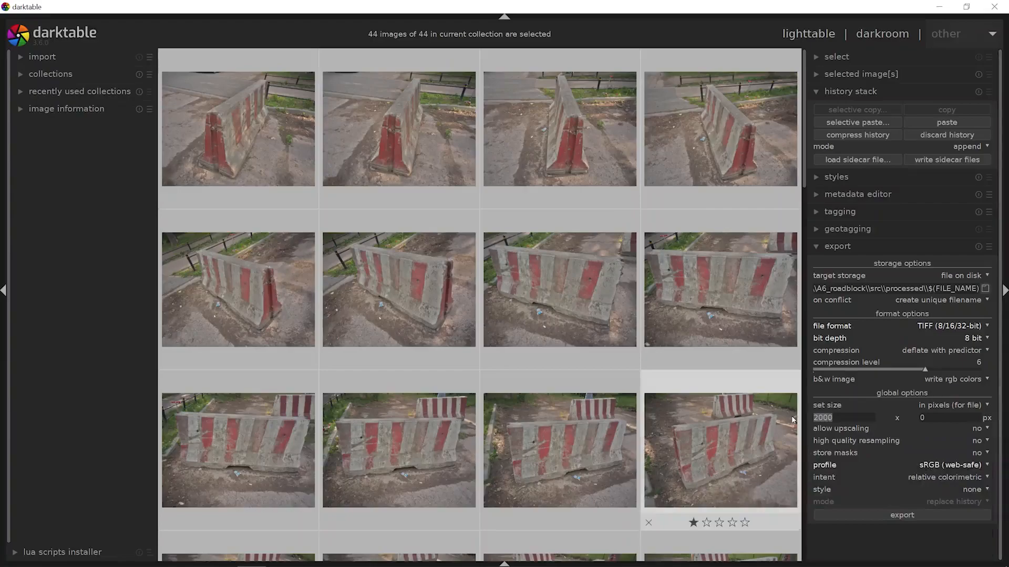
{"action": "left_click", "coordinate": [835, 419]}
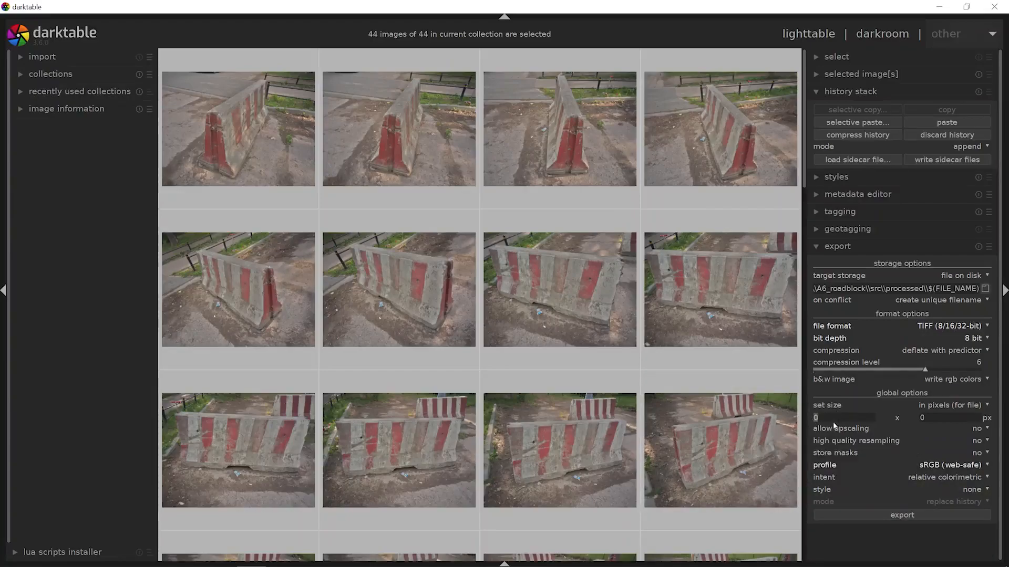
{"action": "type", "text": "2000"}
{"action": "left_click", "coordinate": [896, 515]}
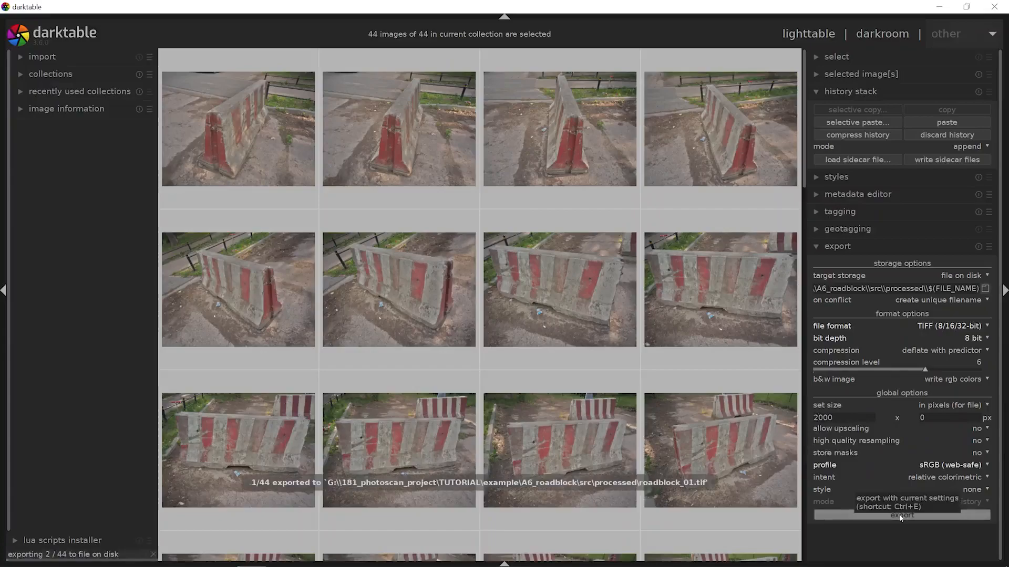